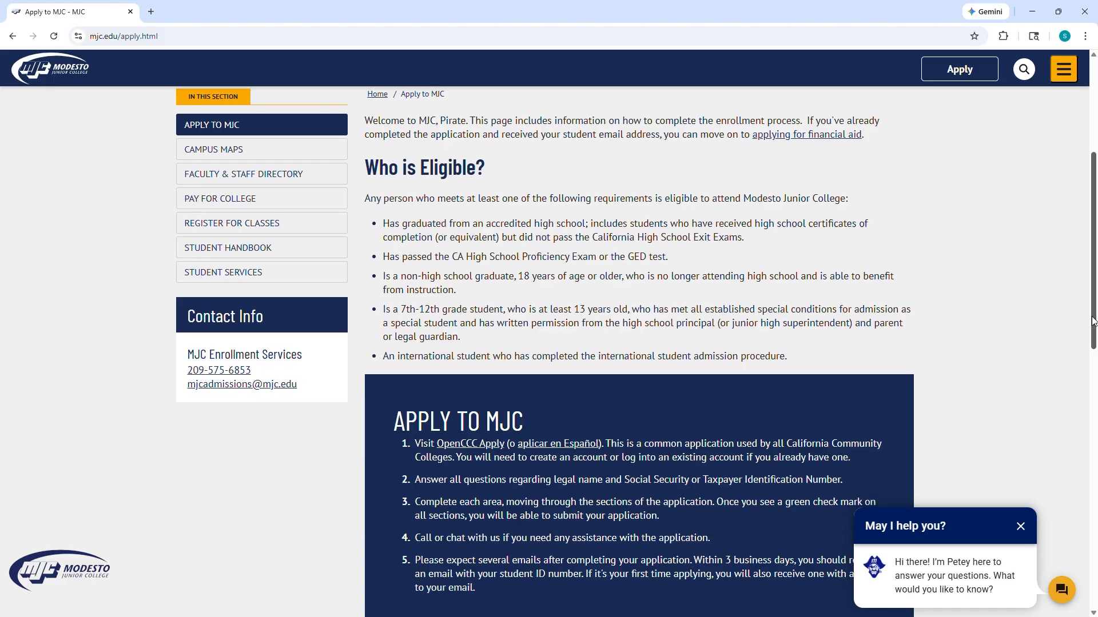
Open the CCCApply home page from the college's admission requirements page.
{"action": "scroll", "coordinate": [635, 343], "scroll_direction": "down", "scroll_amount": 8}
{"action": "scroll", "coordinate": [445, 472], "scroll_direction": "up", "scroll_amount": 5}
{"action": "left_click", "coordinate": [445, 472]}
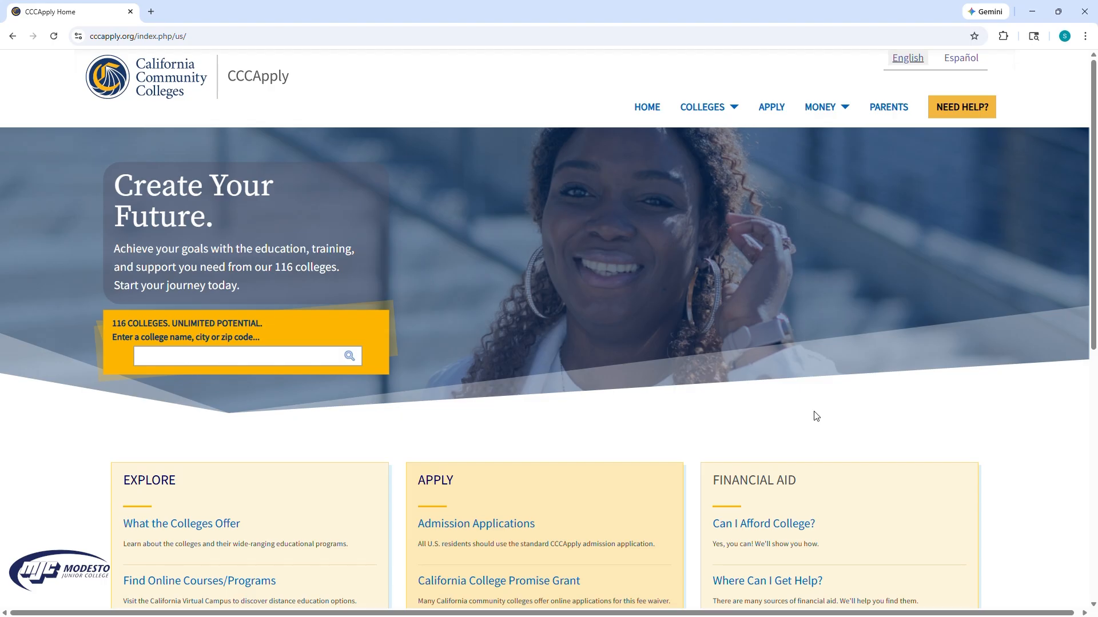
Find Modesto Junior College in the college search and start its admission application.
{"action": "scroll", "coordinate": [814, 411], "scroll_direction": "down", "scroll_amount": 1}
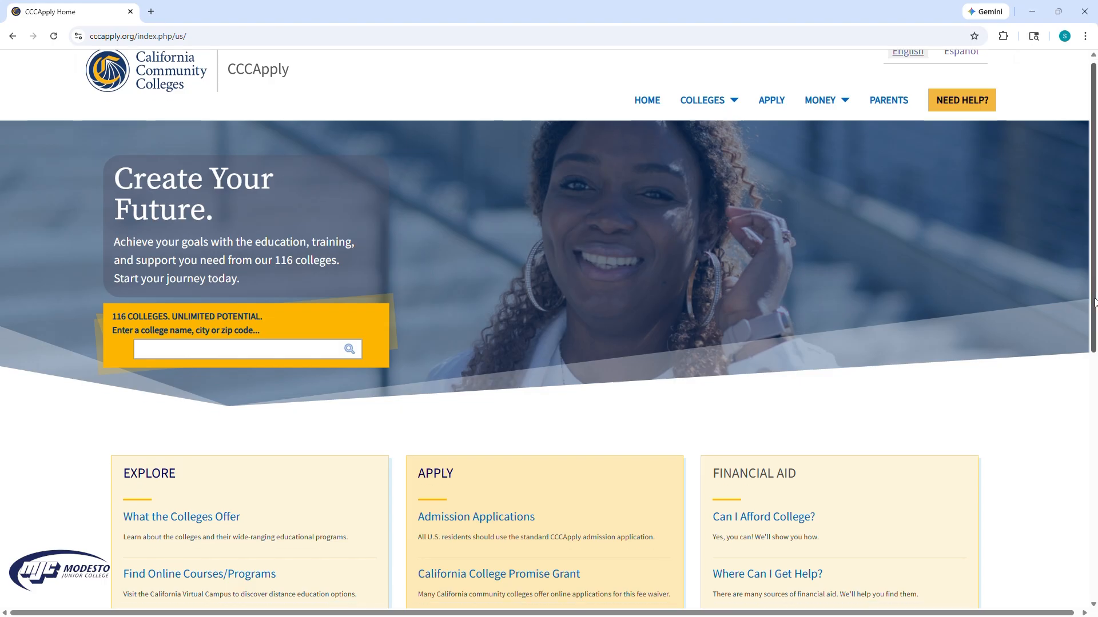
{"action": "left_click", "coordinate": [247, 320]}
{"action": "type", "text": "Modesto Junior College"}
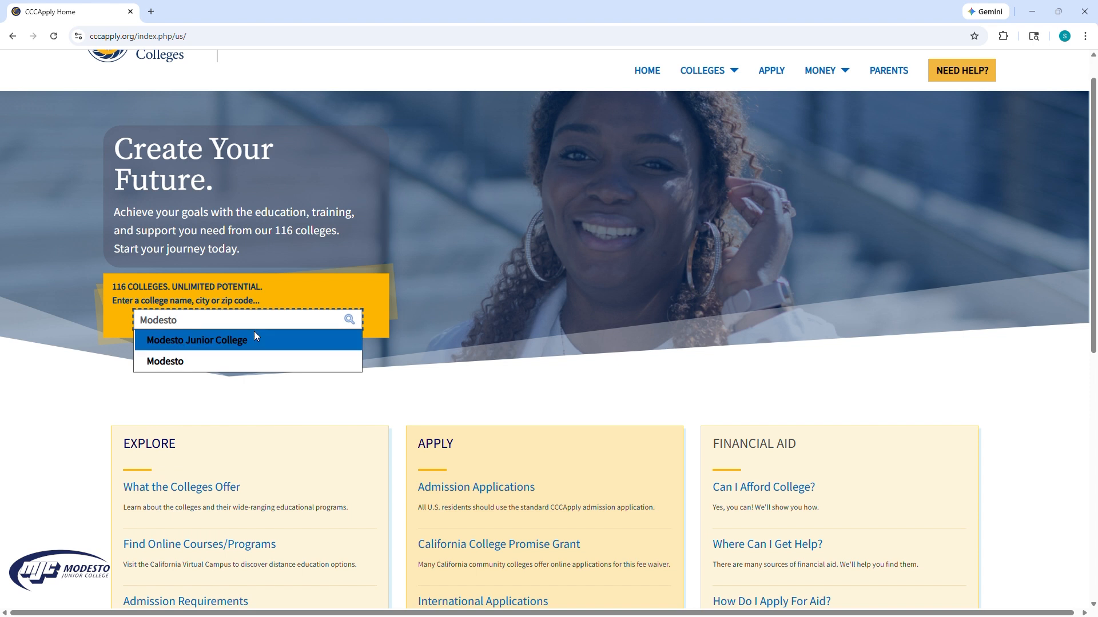
{"action": "left_click", "coordinate": [230, 341]}
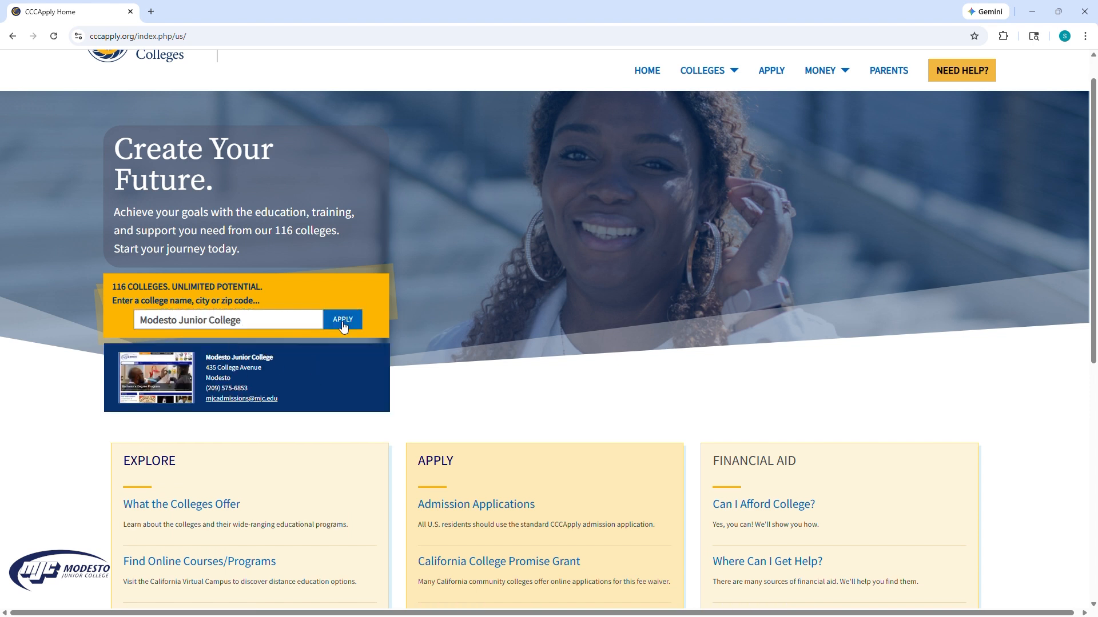
{"action": "left_click", "coordinate": [343, 320]}
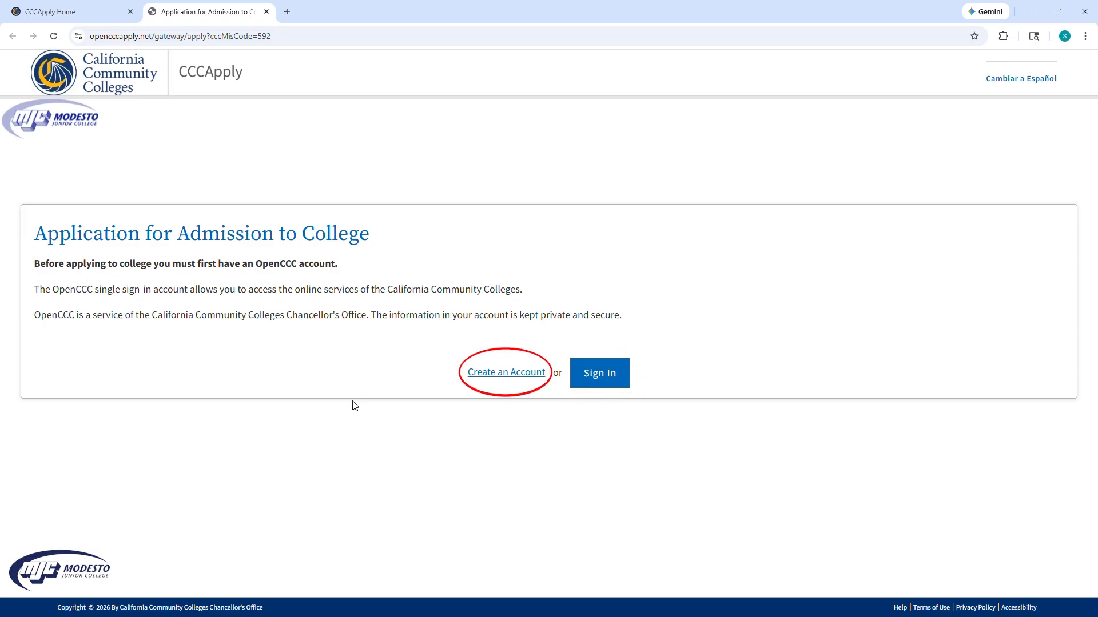
Start creating an OpenCCC account with the applicant's email address and request a security code by email.
{"action": "left_click", "coordinate": [503, 376]}
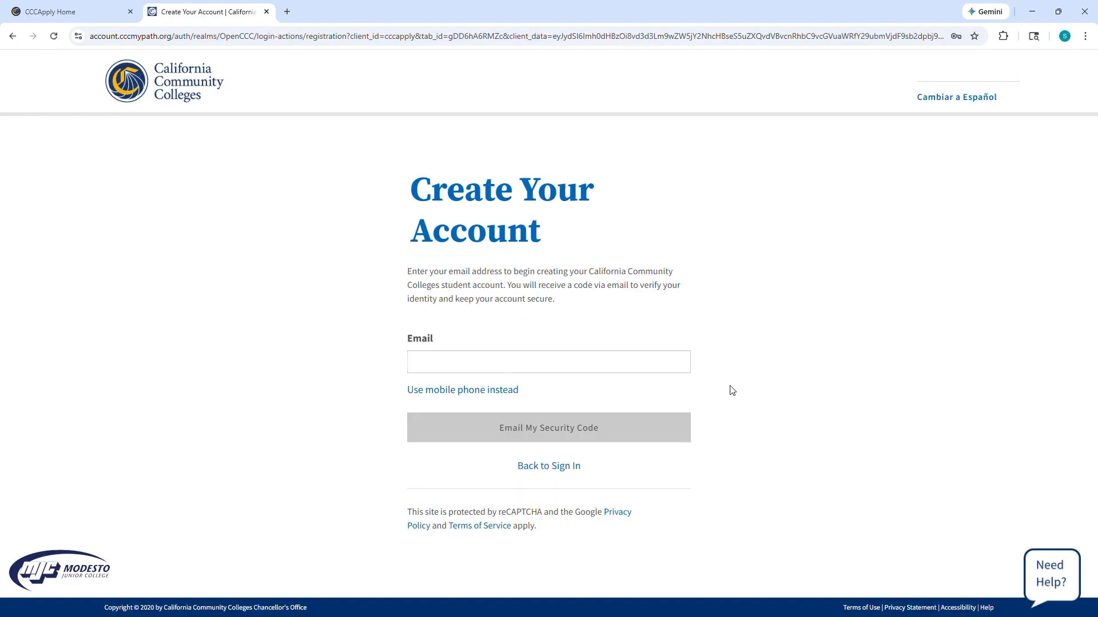
{"action": "left_click", "coordinate": [544, 365]}
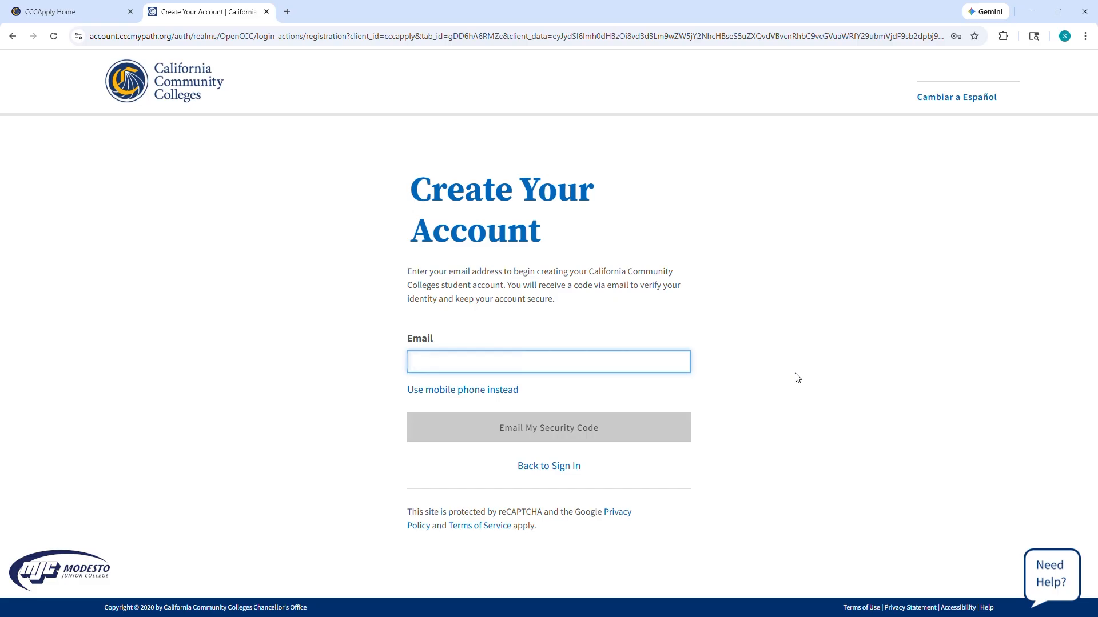
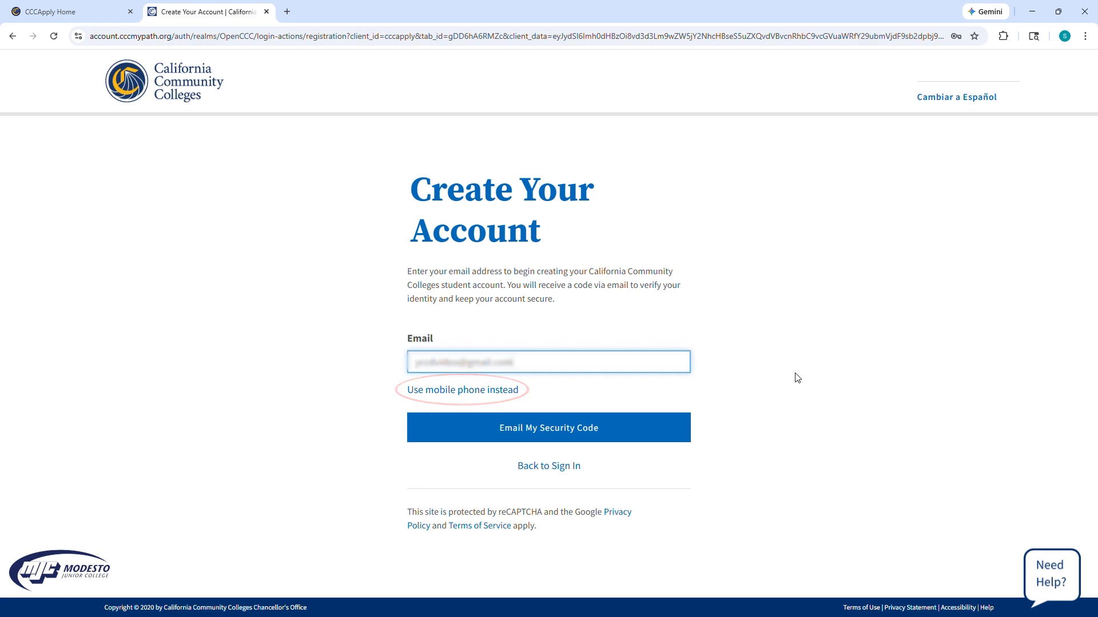
{"action": "left_click", "coordinate": [524, 435]}
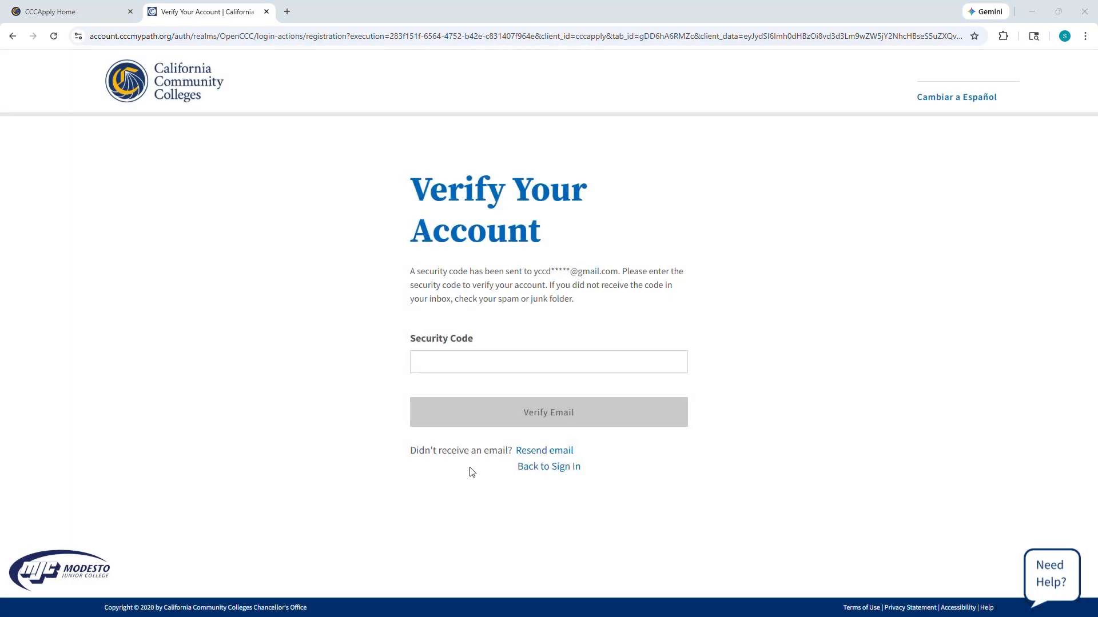
Enter the emailed security code and verify the email address.
{"action": "left_click", "coordinate": [438, 363]}
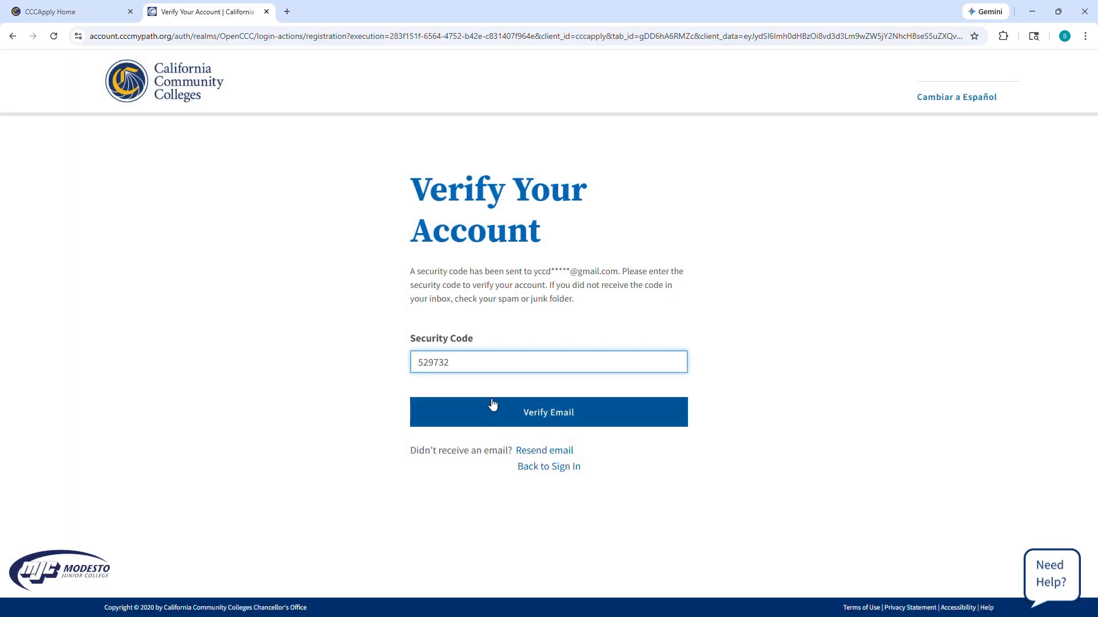
{"action": "left_click", "coordinate": [493, 404]}
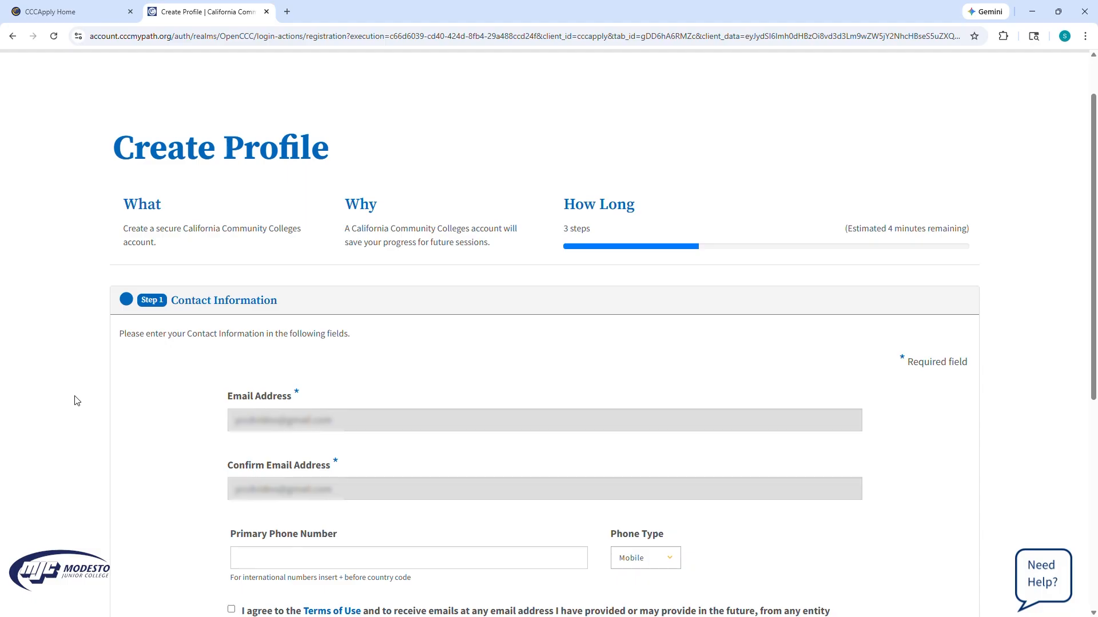
Enter the primary phone number, agree to the Terms of Use, and answer No to being currently homeless.
{"action": "left_click", "coordinate": [229, 447]}
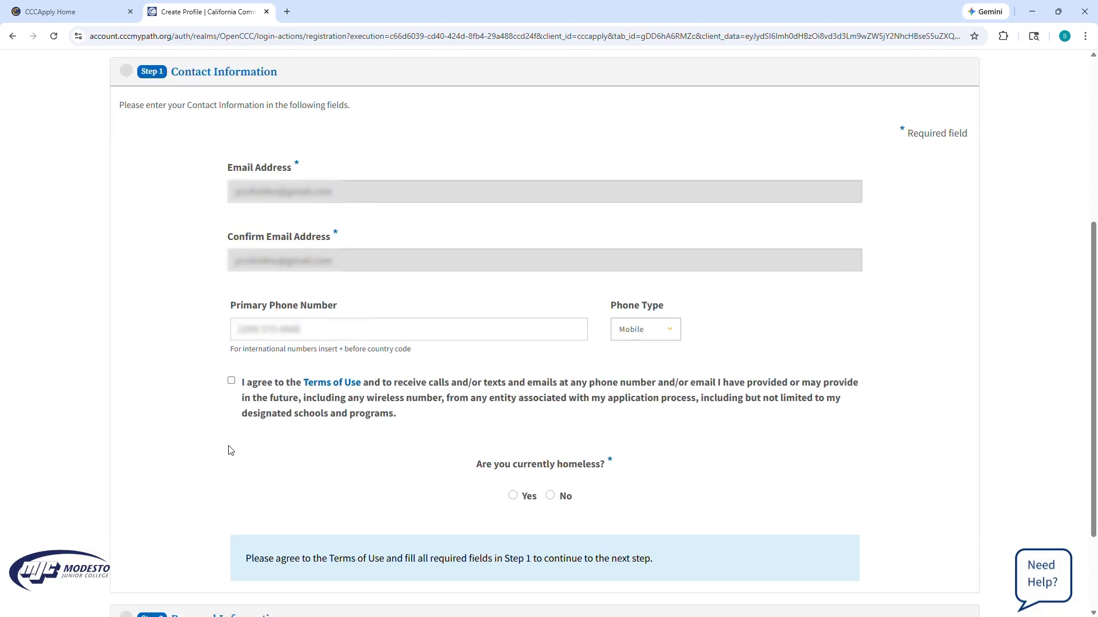
{"action": "left_click", "coordinate": [231, 382]}
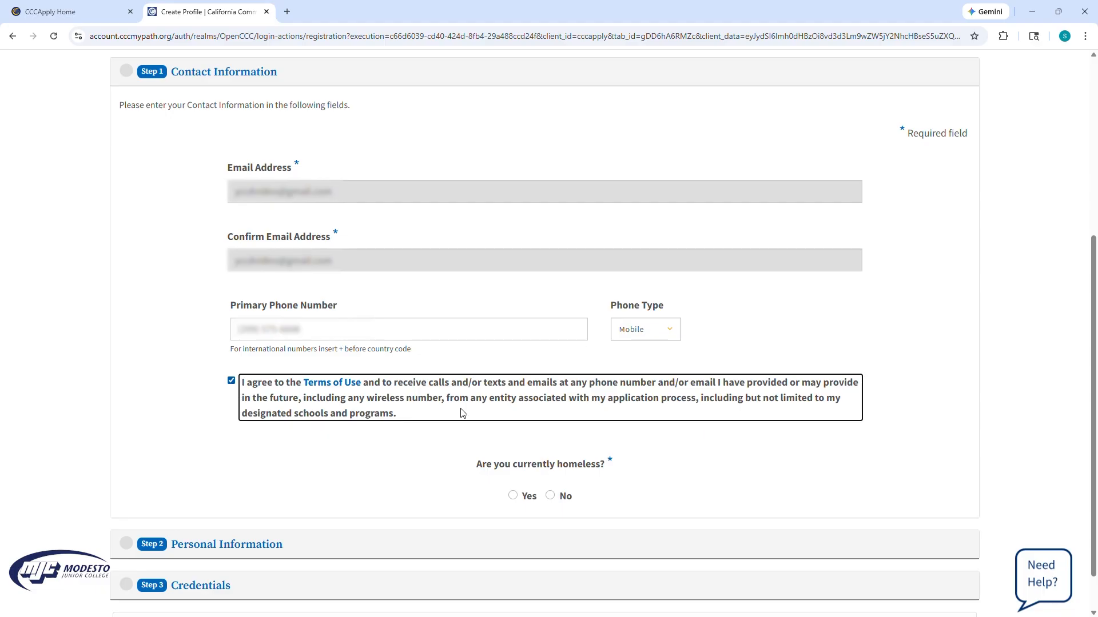
{"action": "left_click", "coordinate": [720, 464]}
{"action": "left_click", "coordinate": [550, 495]}
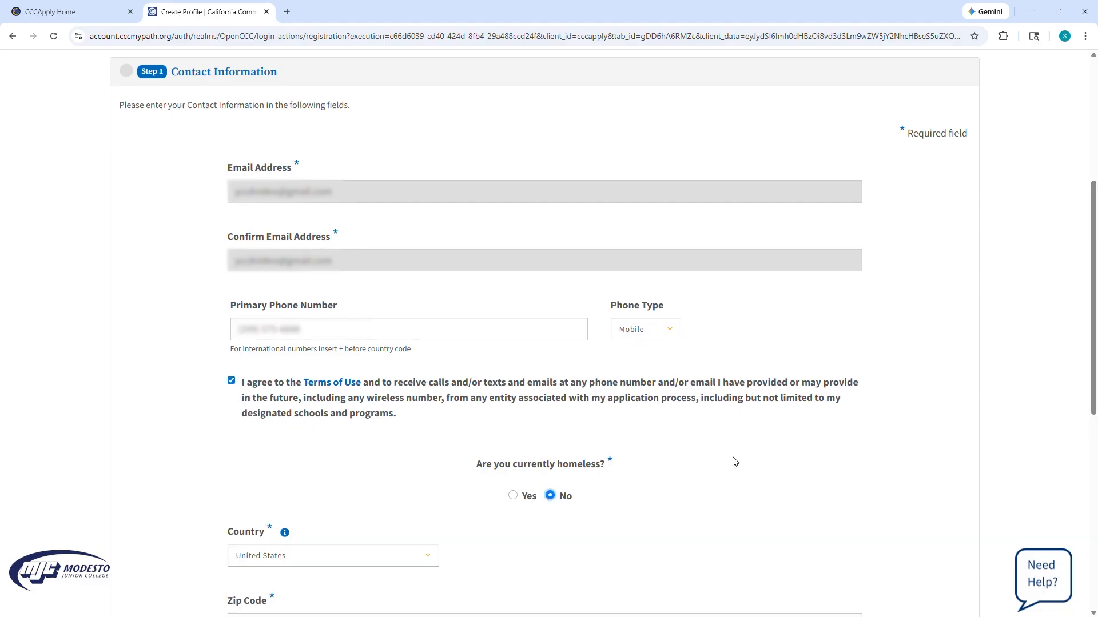
Fill in the applicant's zip code and street address in the contact information.
{"action": "scroll", "coordinate": [726, 460], "scroll_direction": "down", "scroll_amount": 5}
{"action": "left_click", "coordinate": [275, 342]}
{"action": "type", "text": "95358"}
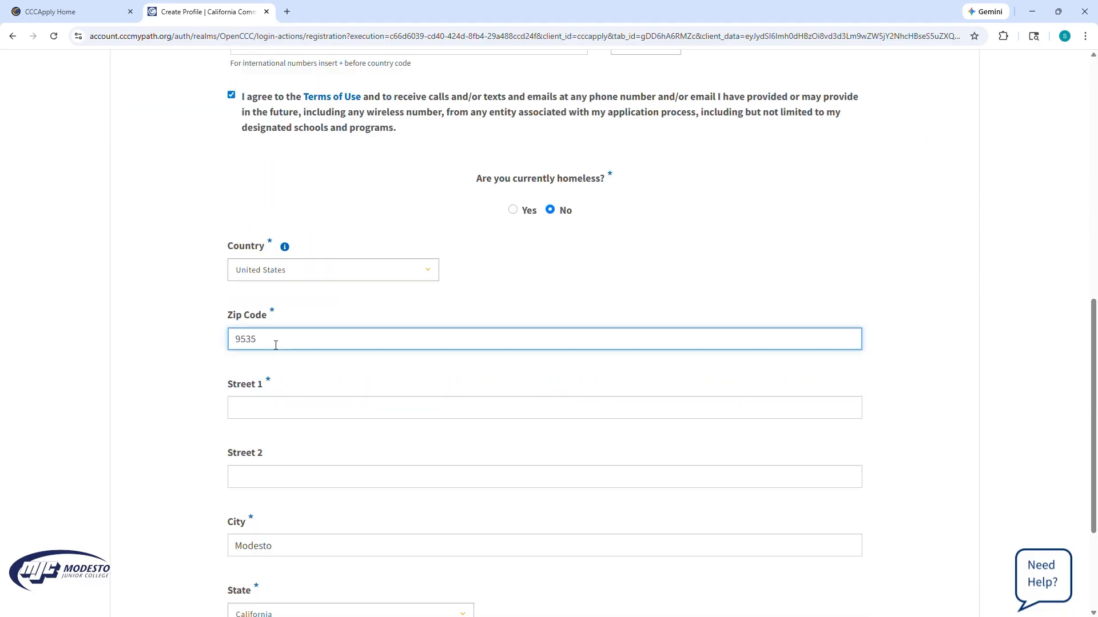
{"action": "left_click", "coordinate": [270, 408]}
{"action": "type", "text": "2201 Blue Gum Ave."}
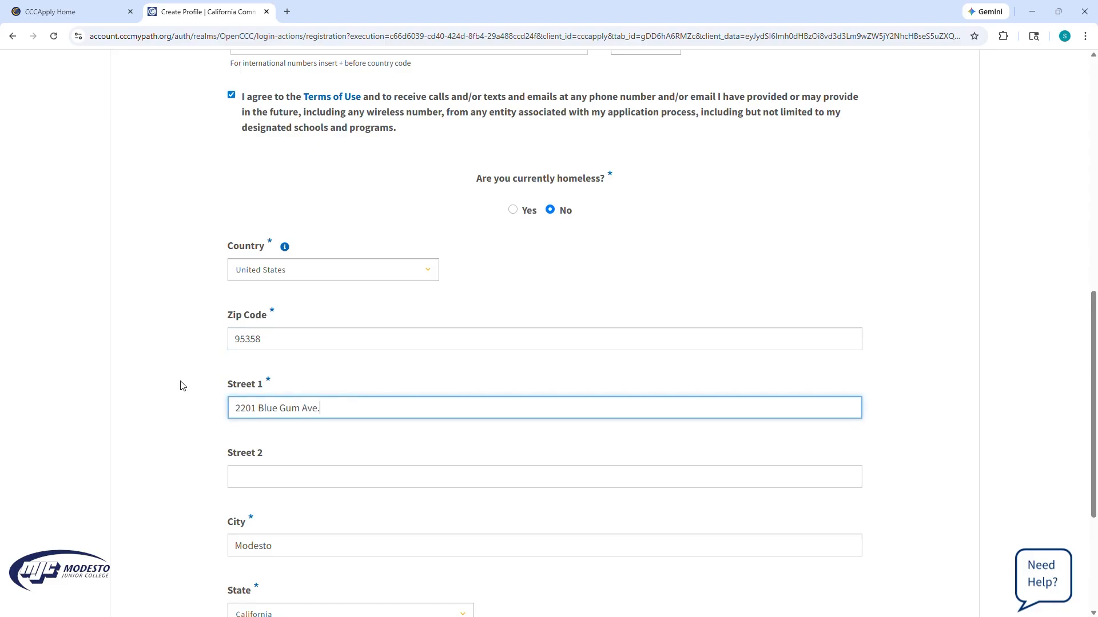
Submit the contact information and accept the suggested address.
{"action": "scroll", "coordinate": [182, 386], "scroll_direction": "down", "scroll_amount": 2}
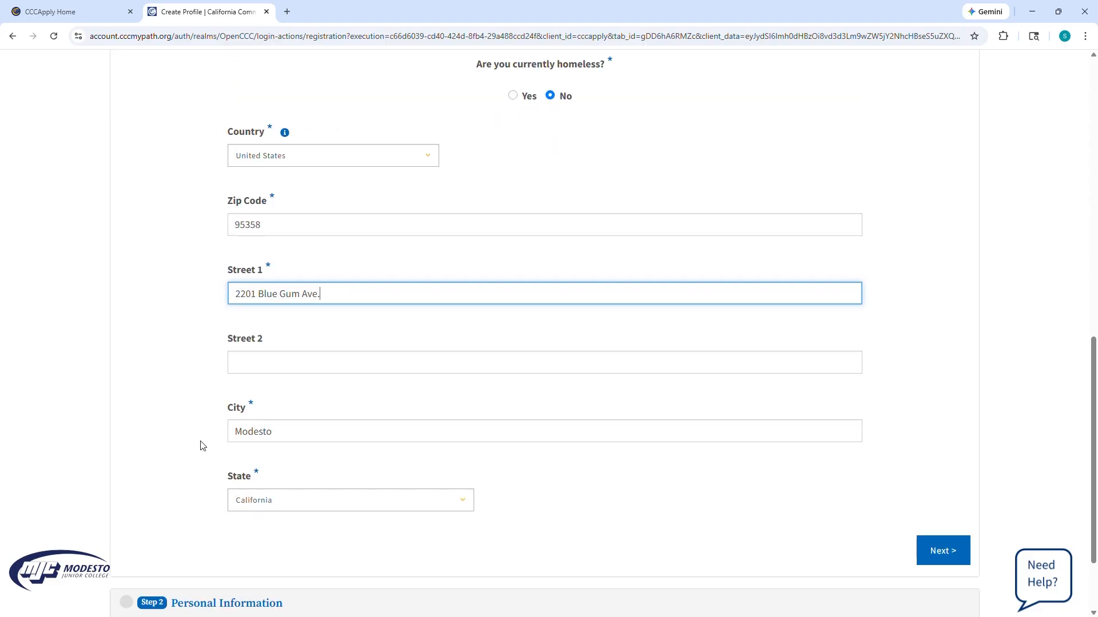
{"action": "left_click", "coordinate": [924, 549]}
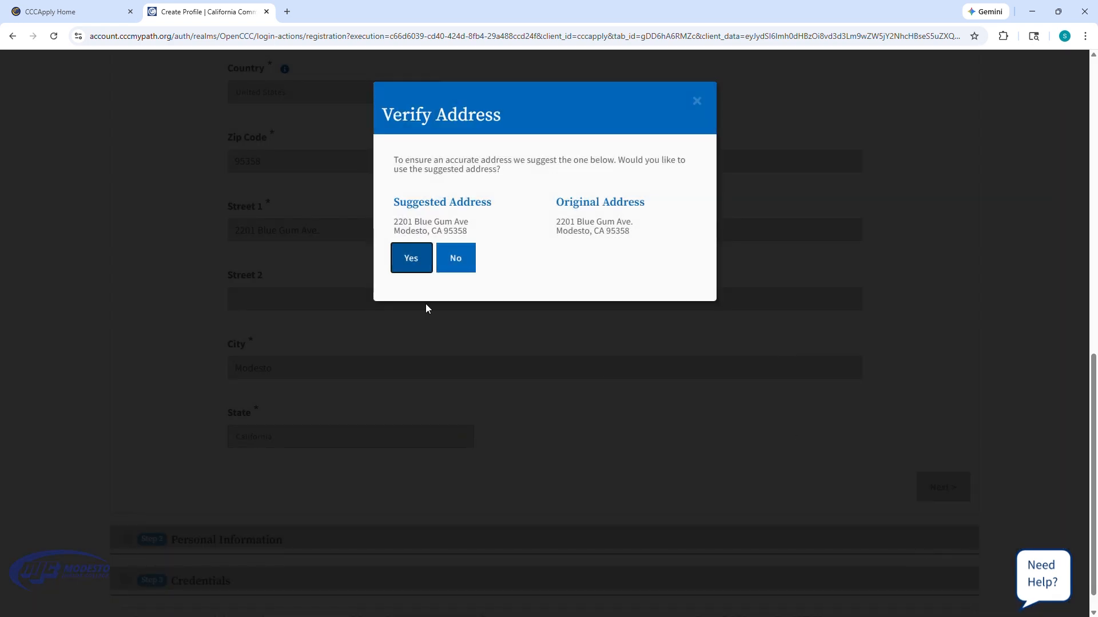
{"action": "left_click", "coordinate": [407, 263]}
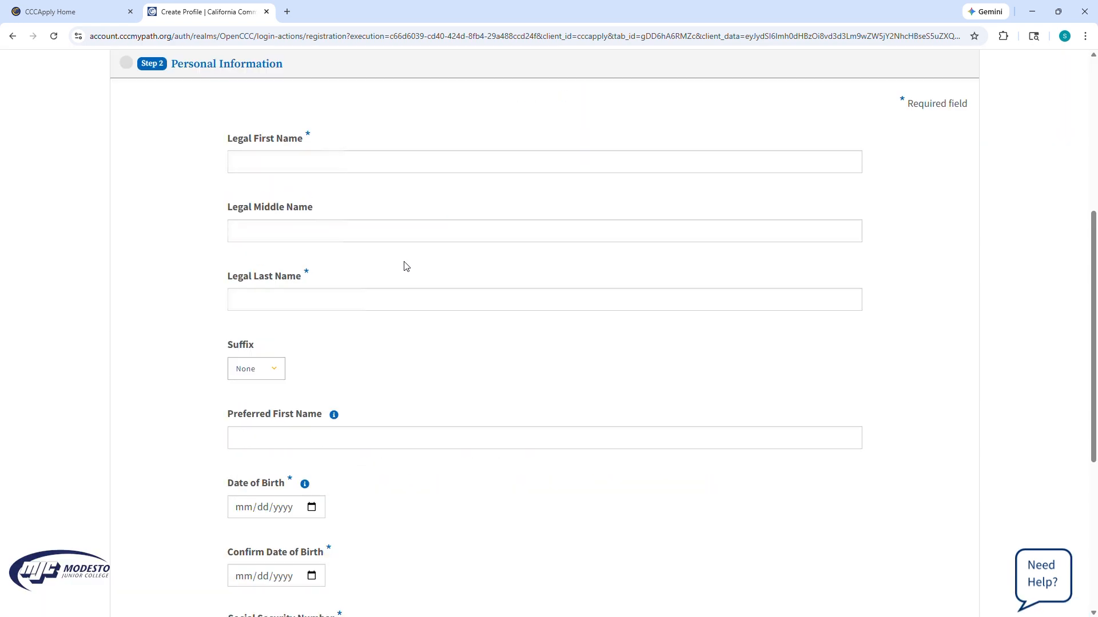
Enter the applicant's legal first, middle and last names in the personal information.
{"action": "left_click", "coordinate": [258, 167]}
{"action": "key", "text": "Tab"}
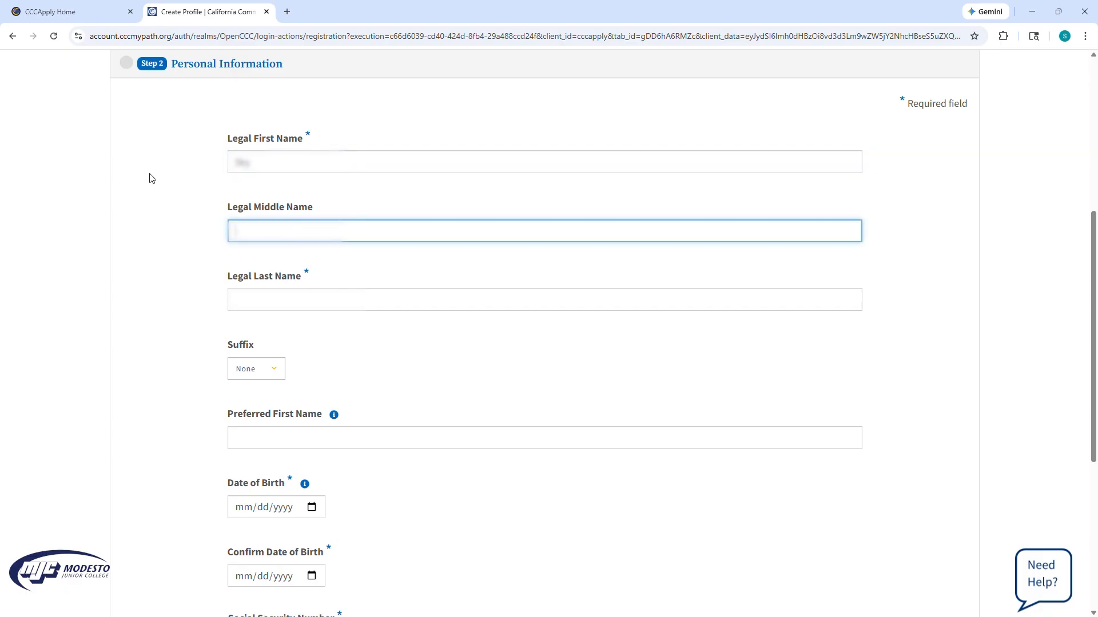
{"action": "key", "text": "Tab"}
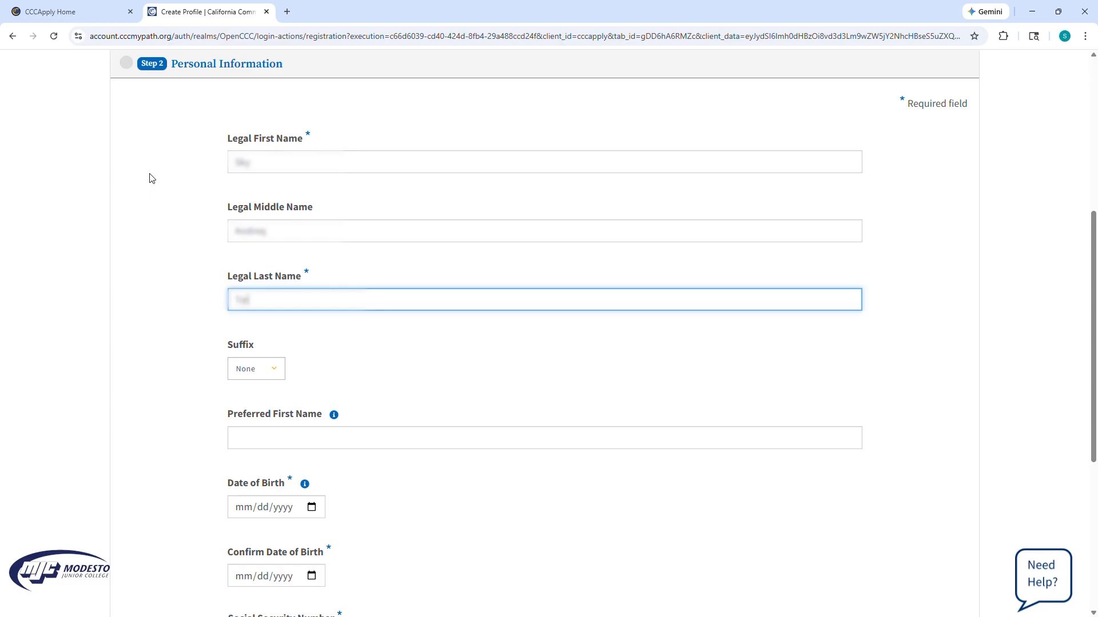
{"action": "left_click", "coordinate": [152, 179]}
Answer Yes to having a social security or taxpayer identification number and enter the applicant's number.
{"action": "scroll", "coordinate": [156, 370], "scroll_direction": "down", "scroll_amount": 3}
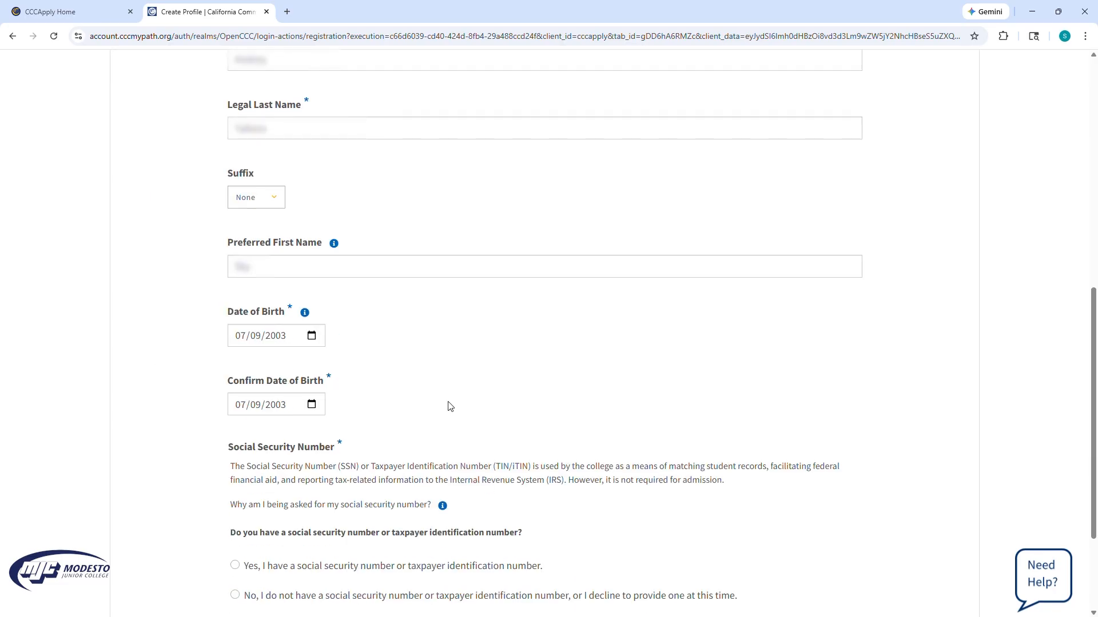
{"action": "scroll", "coordinate": [200, 457], "scroll_direction": "down", "scroll_amount": 2}
{"action": "scroll", "coordinate": [199, 457], "scroll_direction": "down", "scroll_amount": 1}
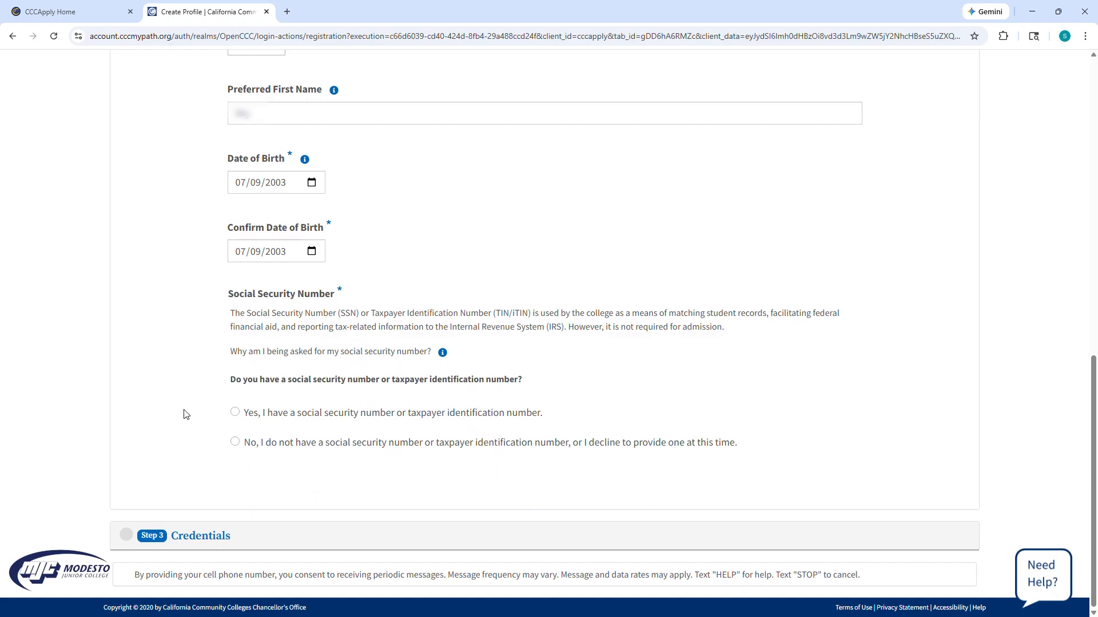
{"action": "left_click", "coordinate": [234, 412]}
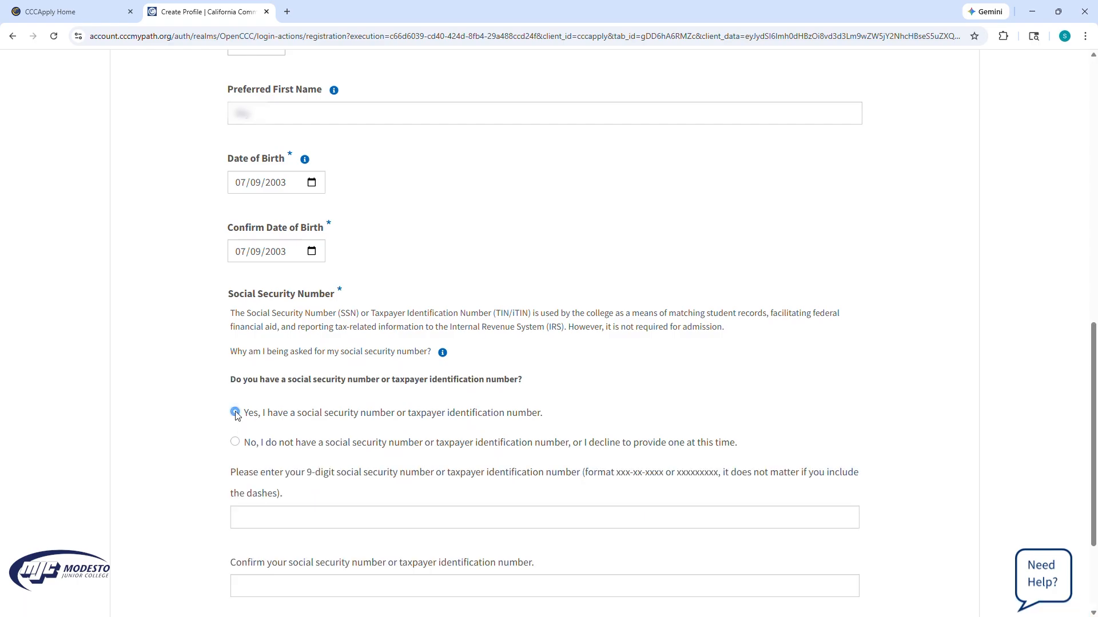
{"action": "scroll", "coordinate": [207, 446], "scroll_direction": "down", "scroll_amount": 1}
{"action": "scroll", "coordinate": [207, 446], "scroll_direction": "down", "scroll_amount": 2}
{"action": "key", "text": "Tab"}
{"action": "type", "text": "••••••••"}
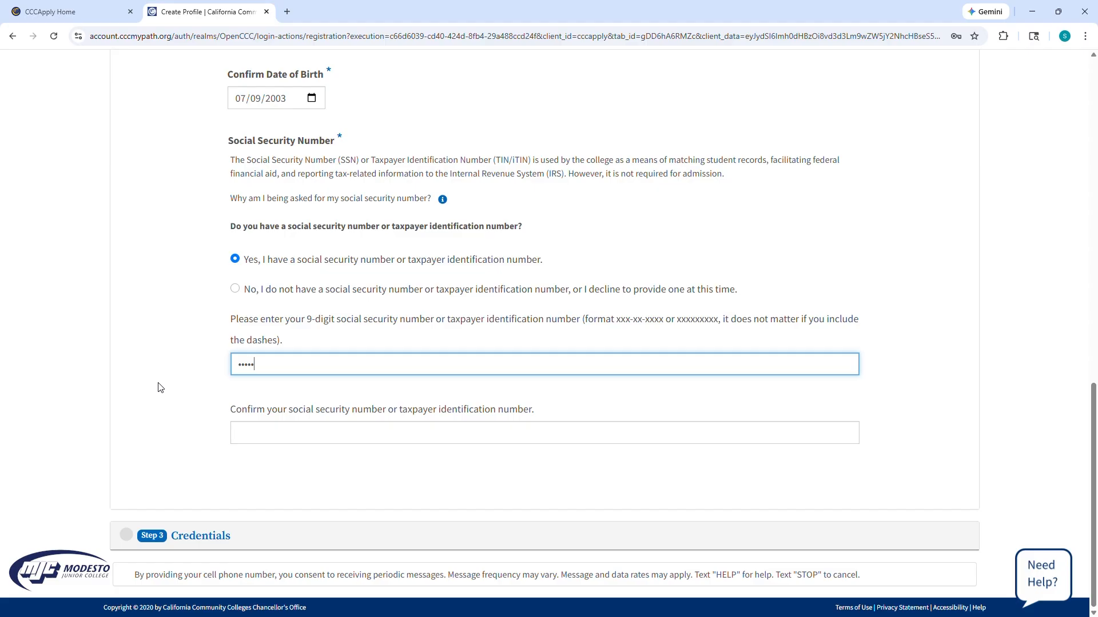
{"action": "type", "text": "•"}
Repeat the social security number in the confirmation field and continue to the credentials section.
{"action": "key", "text": "Tab"}
{"action": "type", "text": "••••••••"}
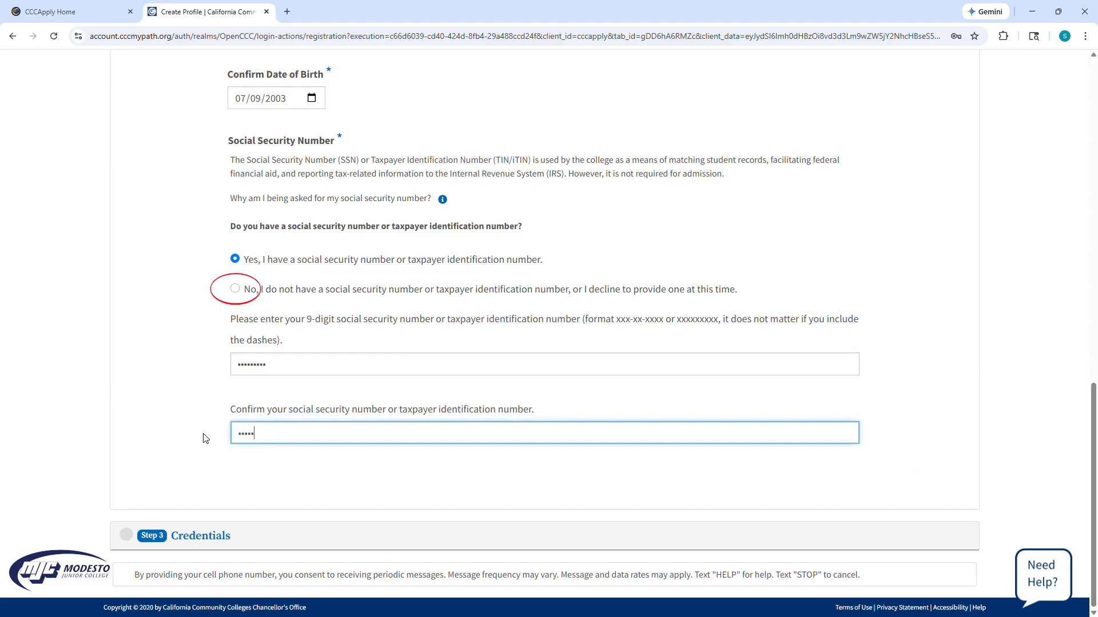
{"action": "type", "text": "•"}
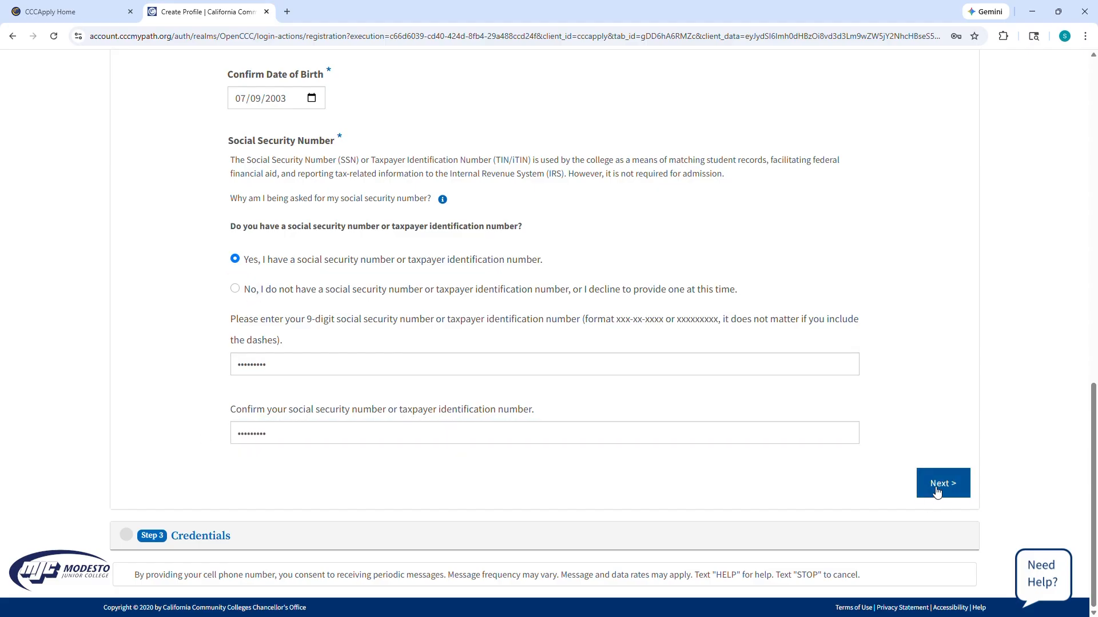
{"action": "left_click", "coordinate": [936, 490]}
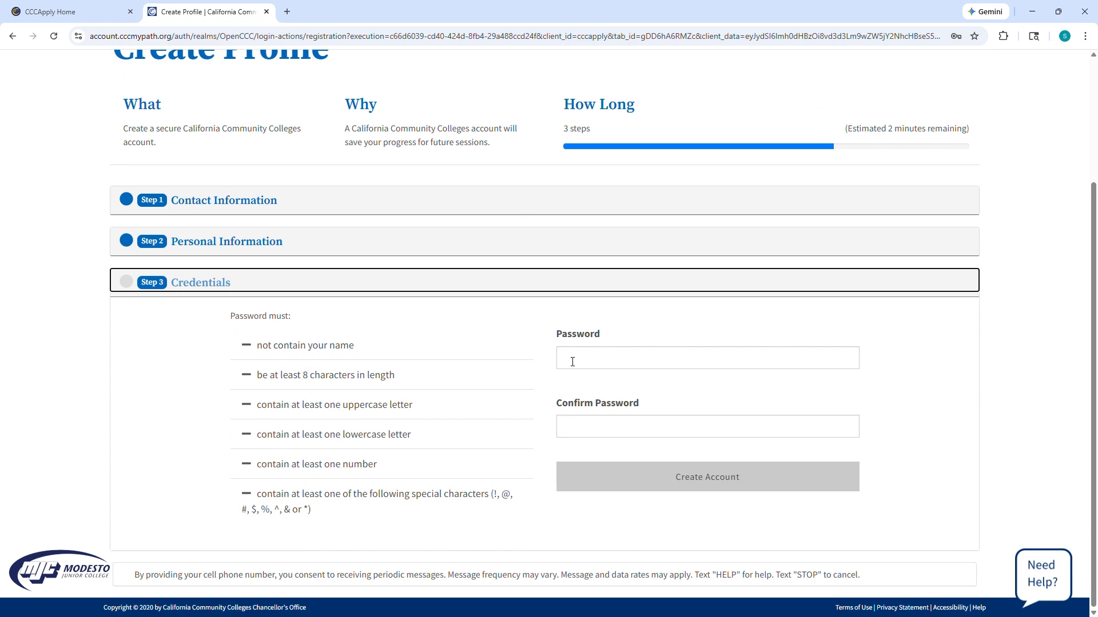
Enter a password meeting the listed requirements, confirm it, and create the account.
{"action": "key", "text": "Tab"}
{"action": "type", "text": "••••••"}
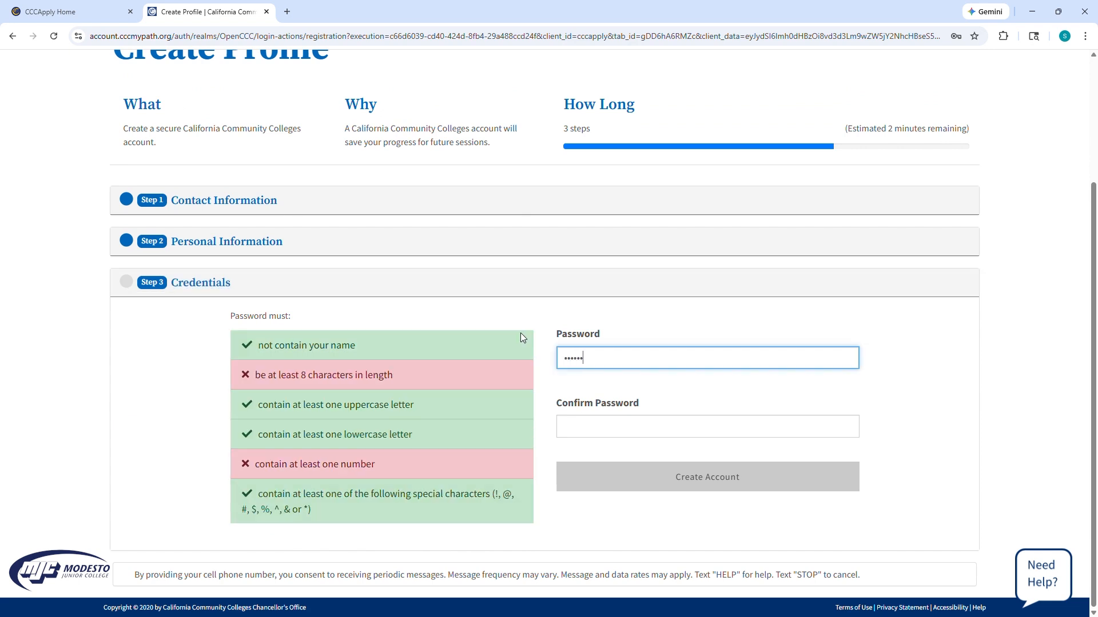
{"action": "type", "text": "•••"}
{"action": "key", "text": "Tab"}
{"action": "type", "text": "••••"}
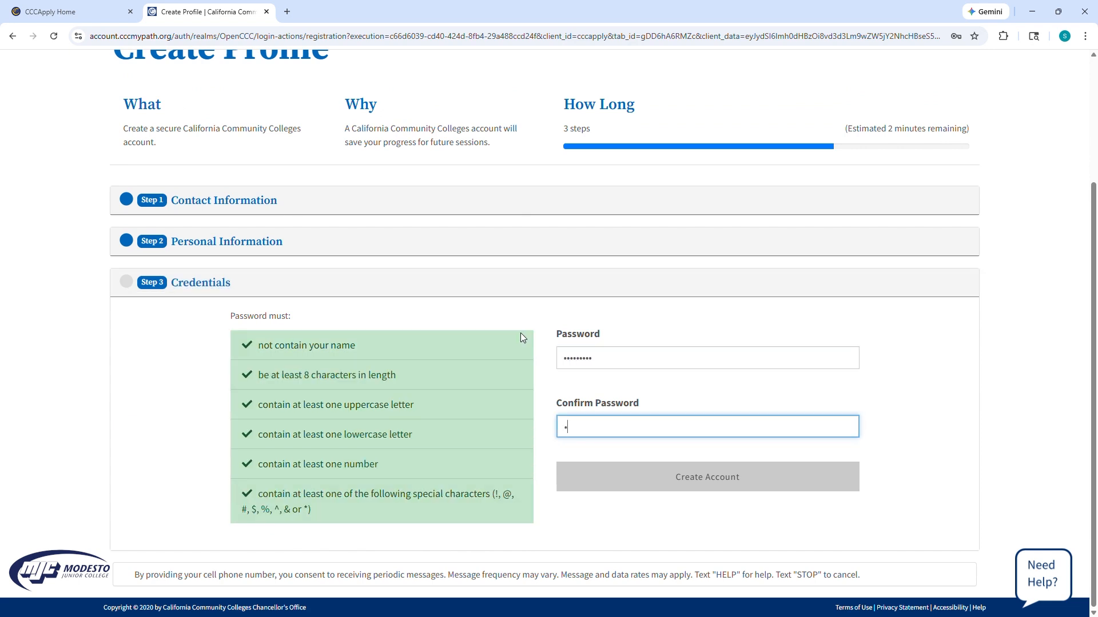
{"action": "type", "text": "•••••"}
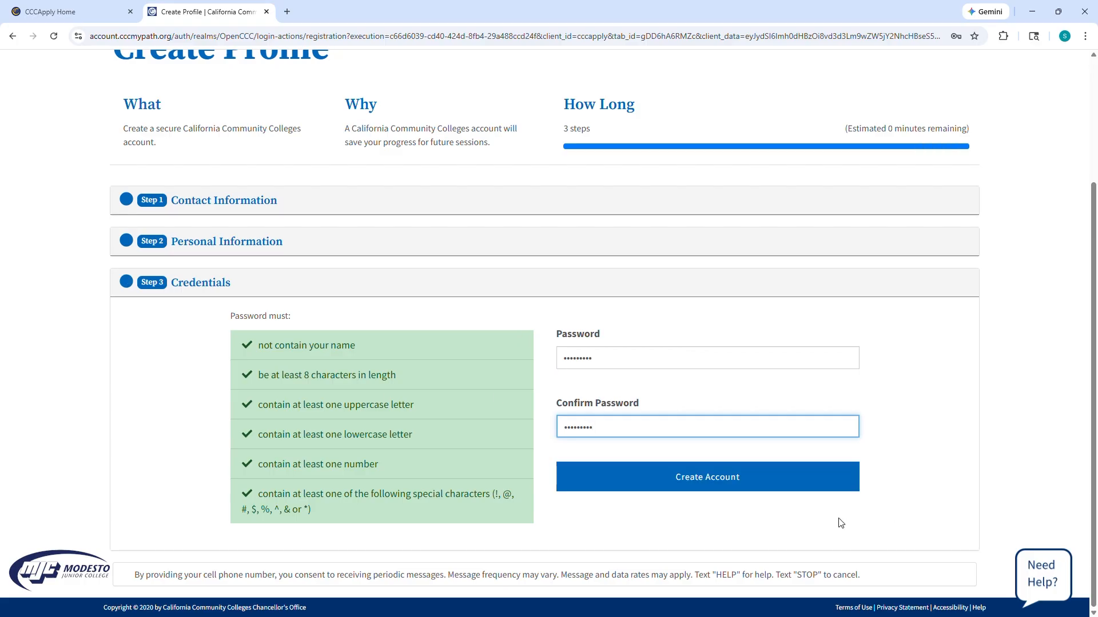
{"action": "left_click", "coordinate": [749, 480]}
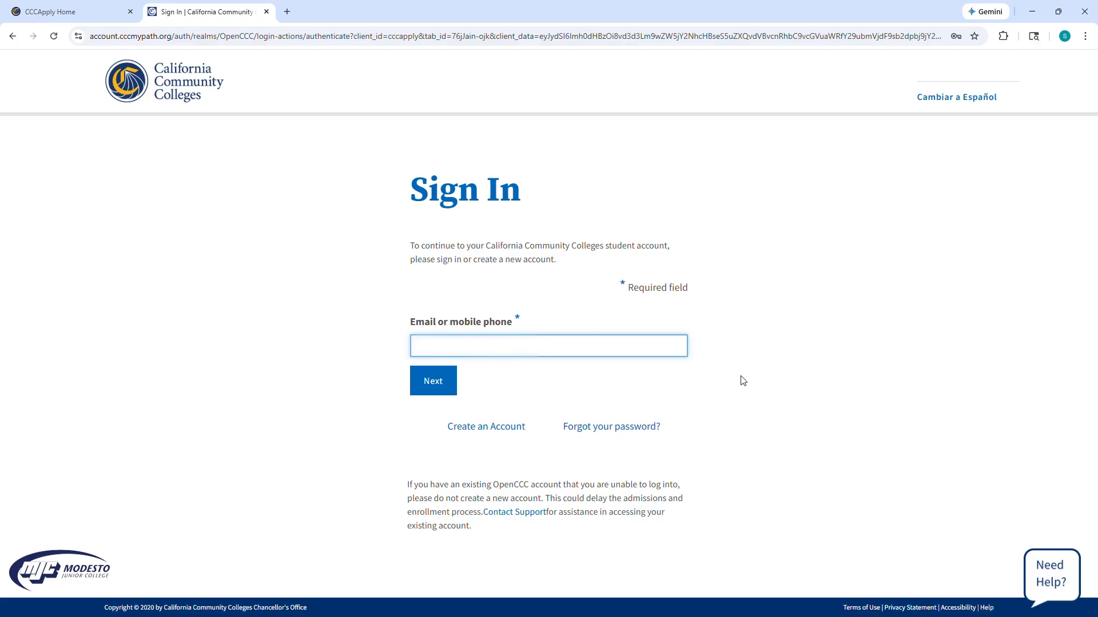
Sign in to the student account with the applicant's email and account password.
{"action": "left_click", "coordinate": [559, 351]}
{"action": "type", "text": "•••••••••••••••••••••"}
{"action": "key", "text": "Return"}
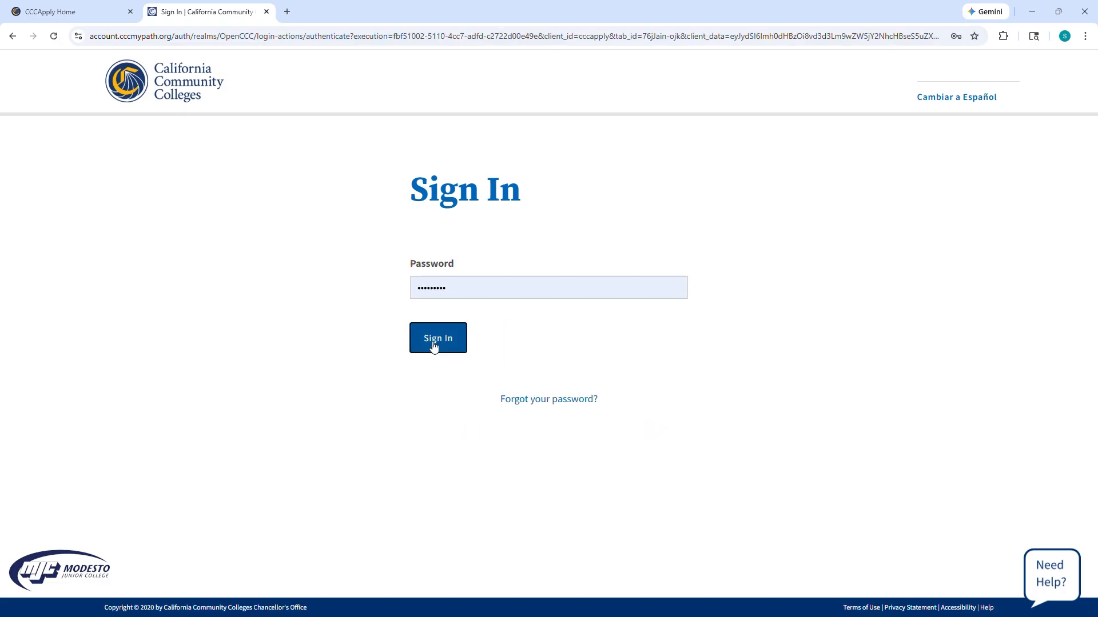
{"action": "left_click", "coordinate": [434, 346]}
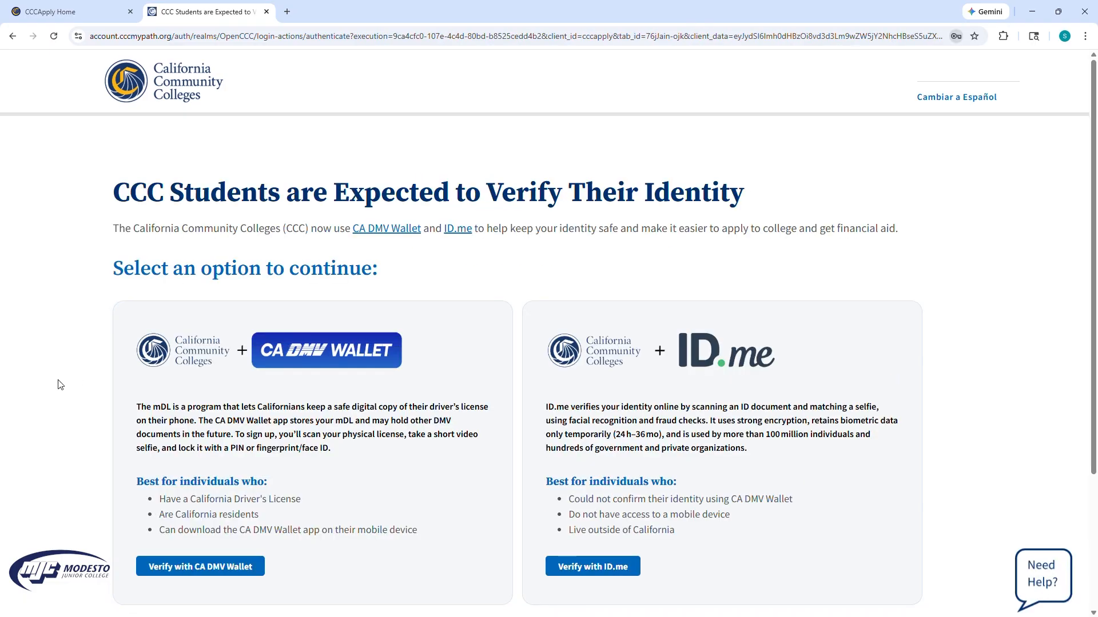
Choose to verify the identity later and start a new application.
{"action": "scroll", "coordinate": [998, 240], "scroll_direction": "down", "scroll_amount": 2}
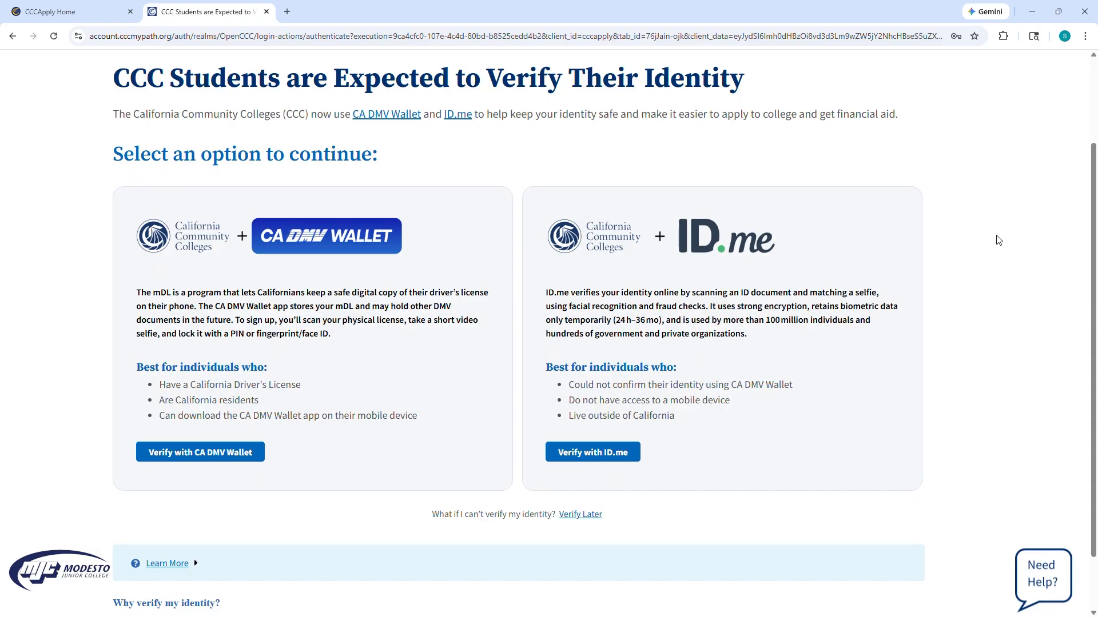
{"action": "scroll", "coordinate": [999, 240], "scroll_direction": "up", "scroll_amount": 1}
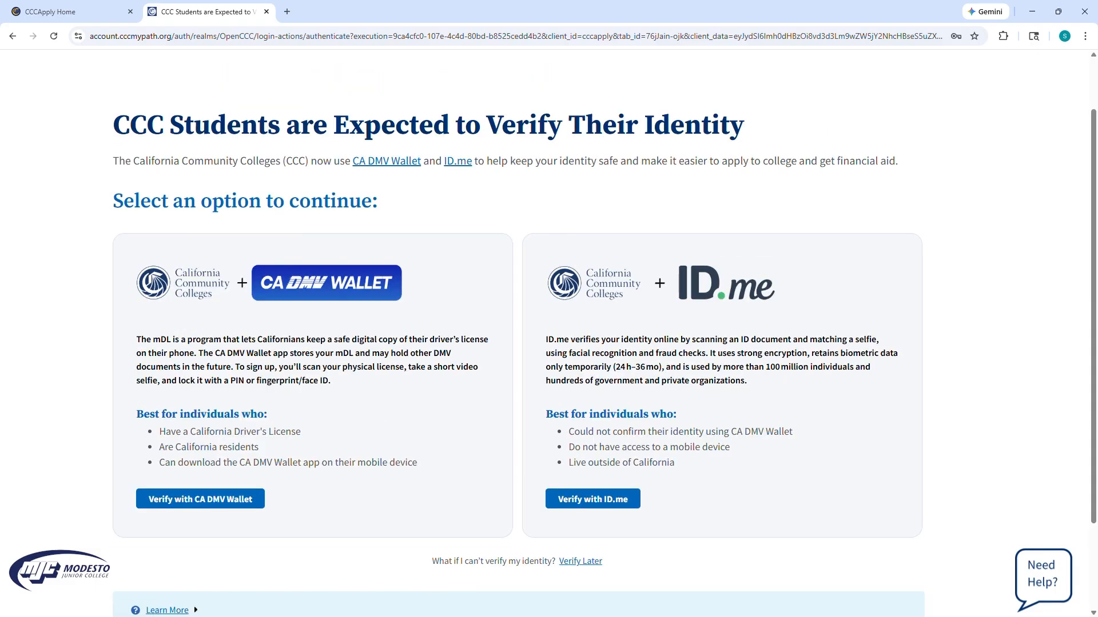
{"action": "left_click", "coordinate": [588, 563]}
{"action": "left_click", "coordinate": [587, 279]}
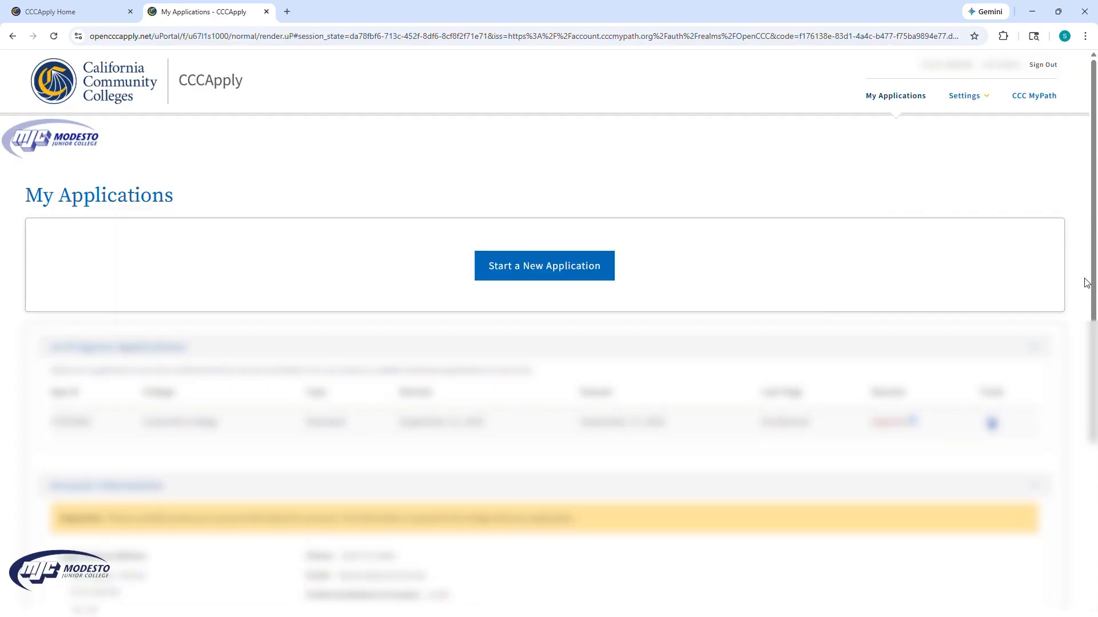
{"action": "left_click", "coordinate": [536, 274]}
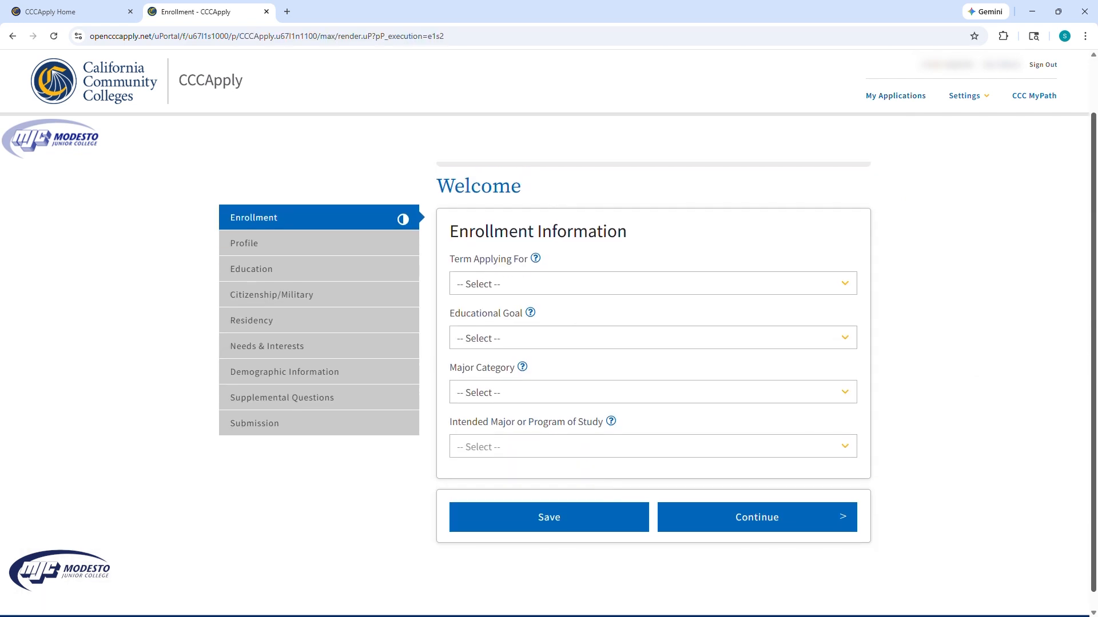
Set the term to MJC 2026 Summer and Fall Term and the educational goal to obtain an associate degree and transfer to a 4-year institution.
{"action": "left_click", "coordinate": [744, 284]}
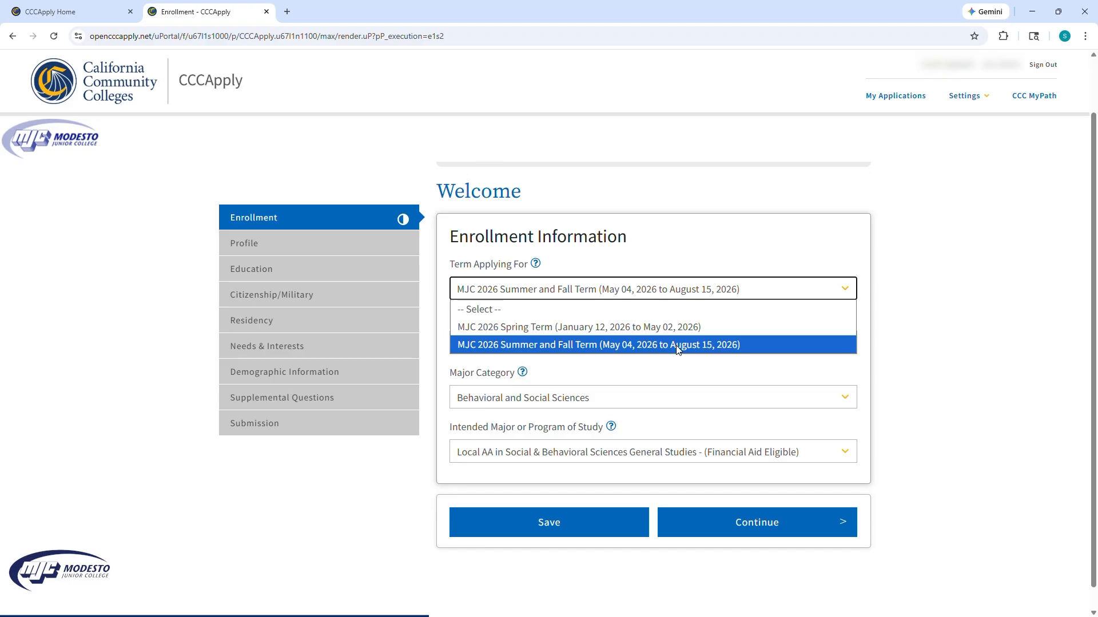
{"action": "left_click", "coordinate": [676, 345]}
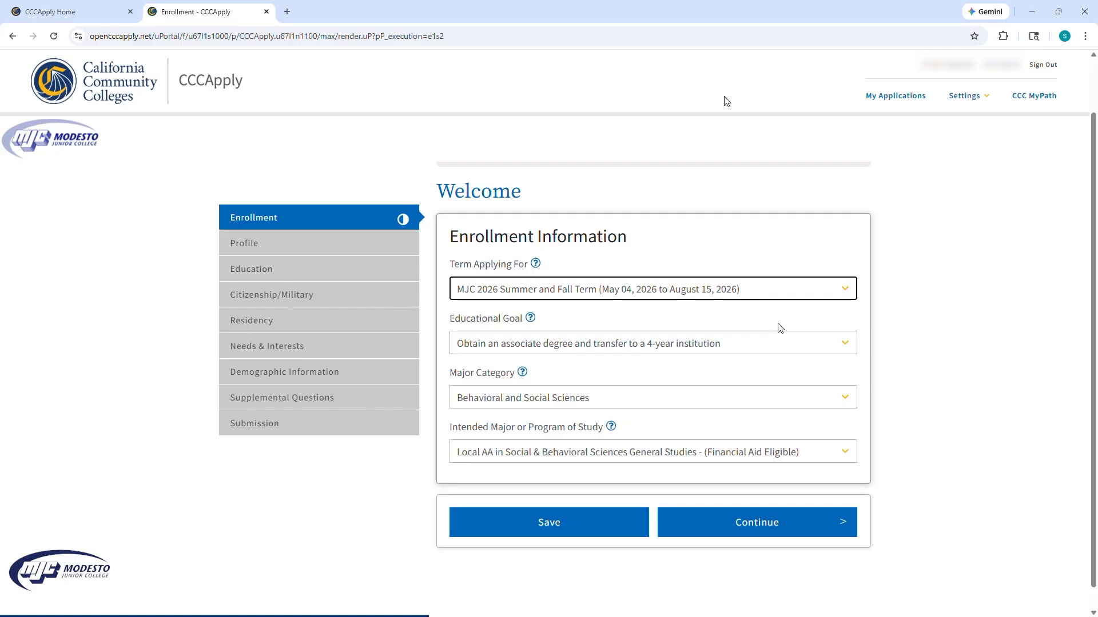
{"action": "left_click", "coordinate": [845, 344]}
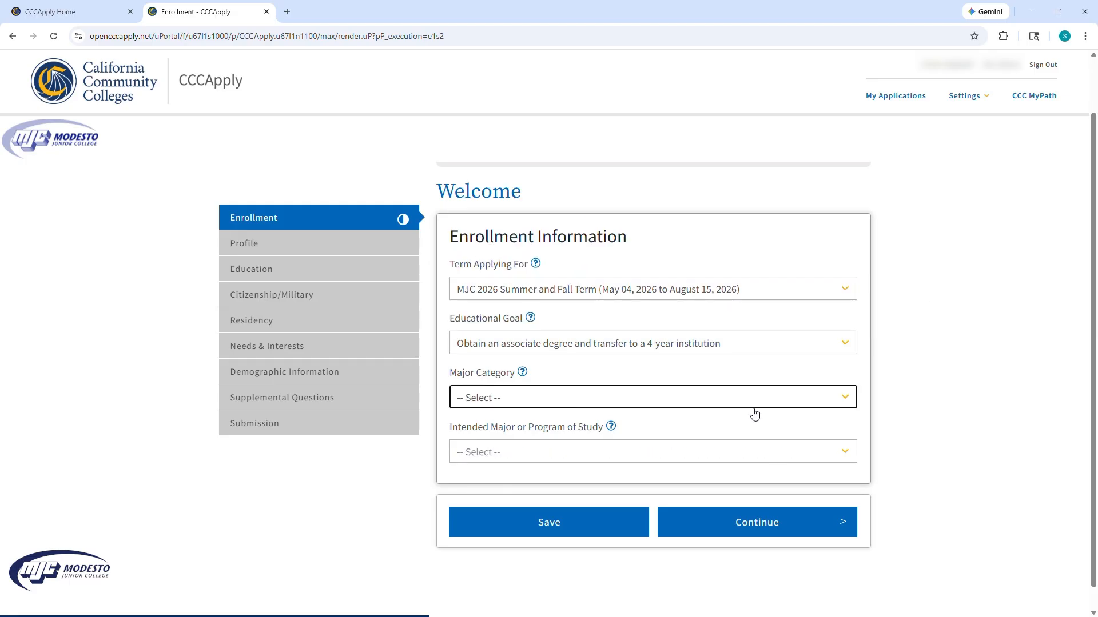
Choose Behavioral and Social Sciences with the Local AA in Social & Behavioral Sciences General Studies program, and continue to the Profile section.
{"action": "left_click", "coordinate": [833, 404]}
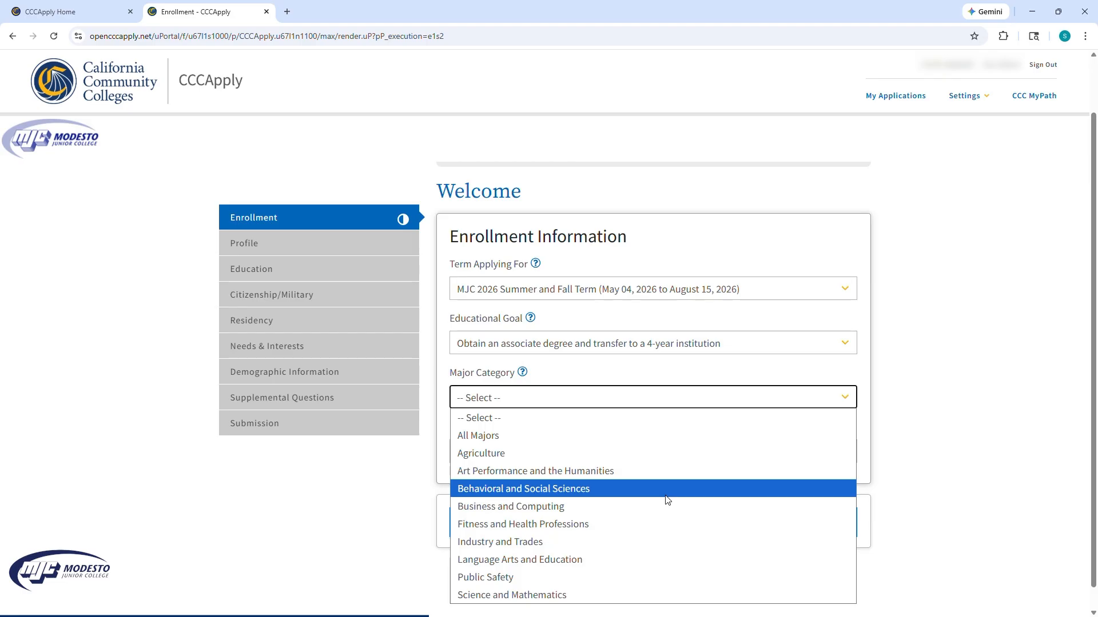
{"action": "left_click", "coordinate": [612, 493]}
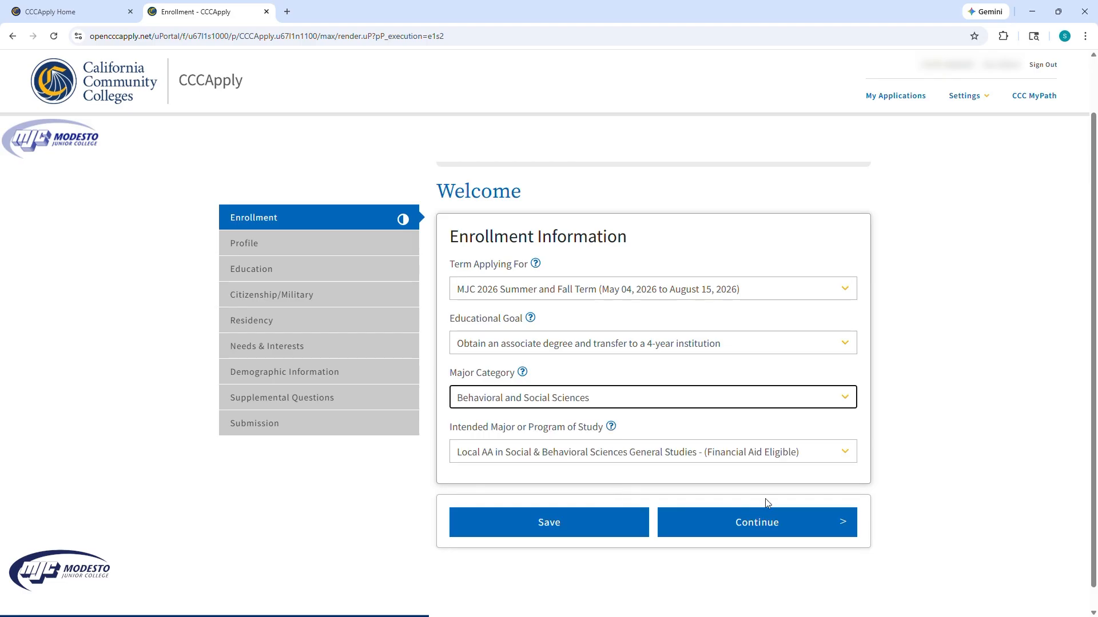
{"action": "left_click", "coordinate": [771, 451]}
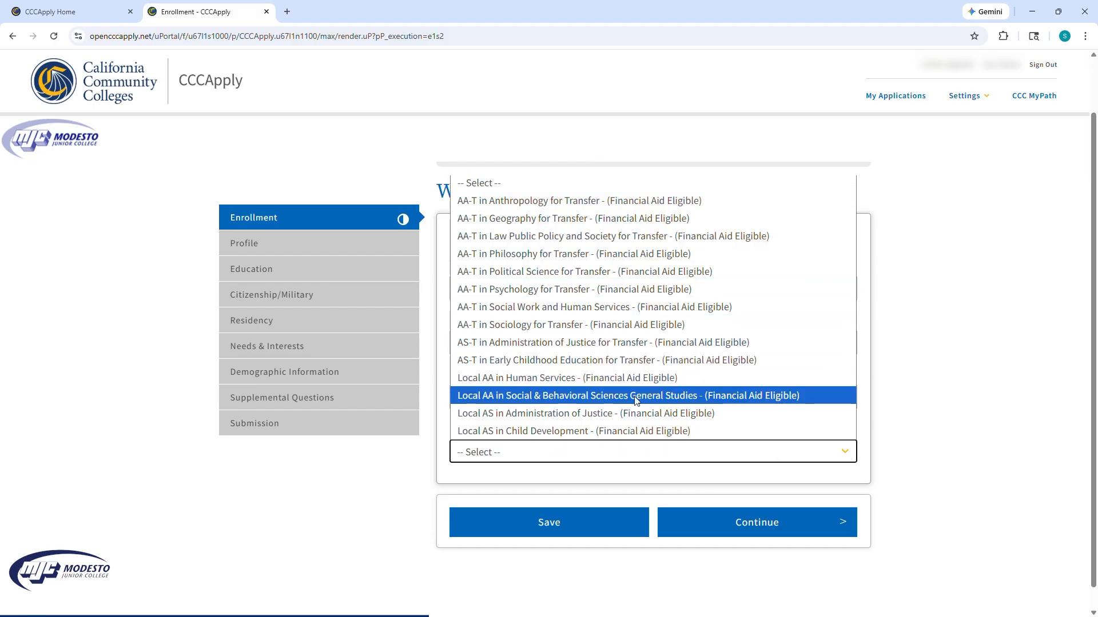
{"action": "left_click", "coordinate": [715, 396]}
{"action": "left_click", "coordinate": [789, 515]}
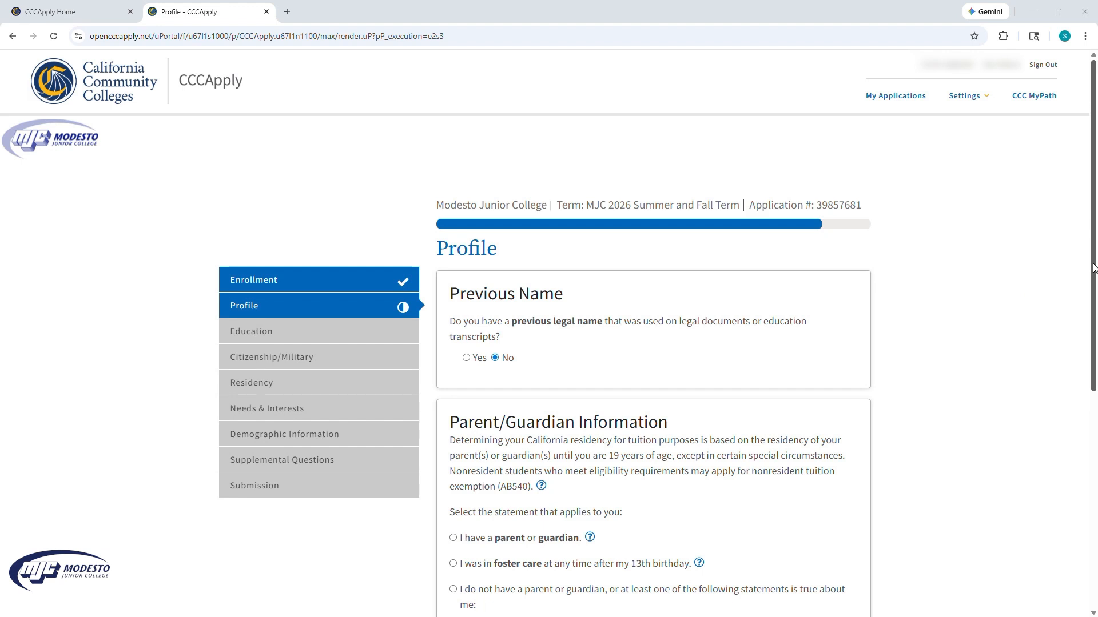
Declare having a parent or guardian, enter the parent's first and last name with the relationship Mother, and continue to the Education section.
{"action": "left_click_drag", "start_coordinate": [1093, 264], "coordinate": [1094, 379]}
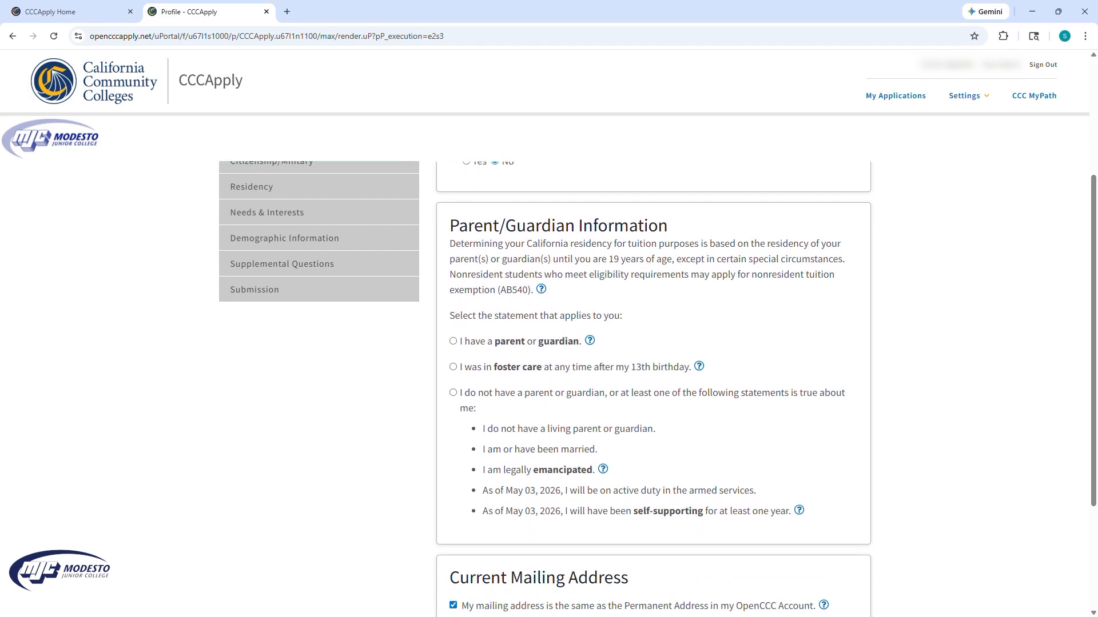
{"action": "left_click", "coordinate": [453, 342]}
{"action": "scroll", "coordinate": [402, 392], "scroll_direction": "down", "scroll_amount": 1}
{"action": "key", "text": "Tab"}
{"action": "type", "text": "Penelope"}
{"action": "key", "text": "Tab"}
{"action": "type", "text": "Pirate"}
{"action": "left_click", "coordinate": [546, 470]}
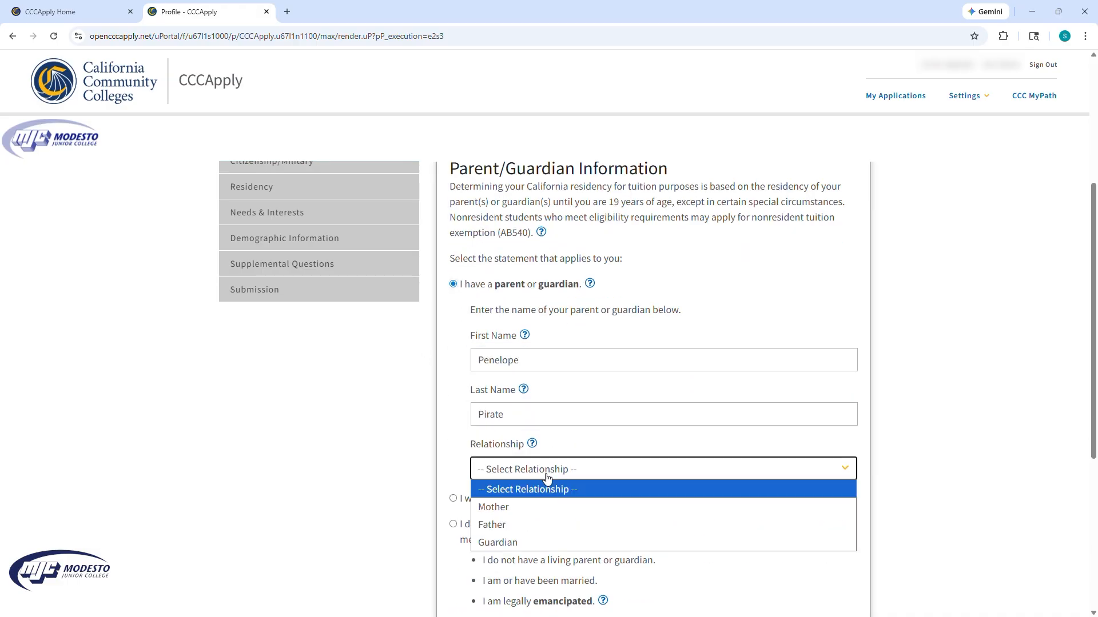
{"action": "left_click", "coordinate": [498, 507]}
{"action": "scroll", "coordinate": [505, 513], "scroll_direction": "down", "scroll_amount": 5}
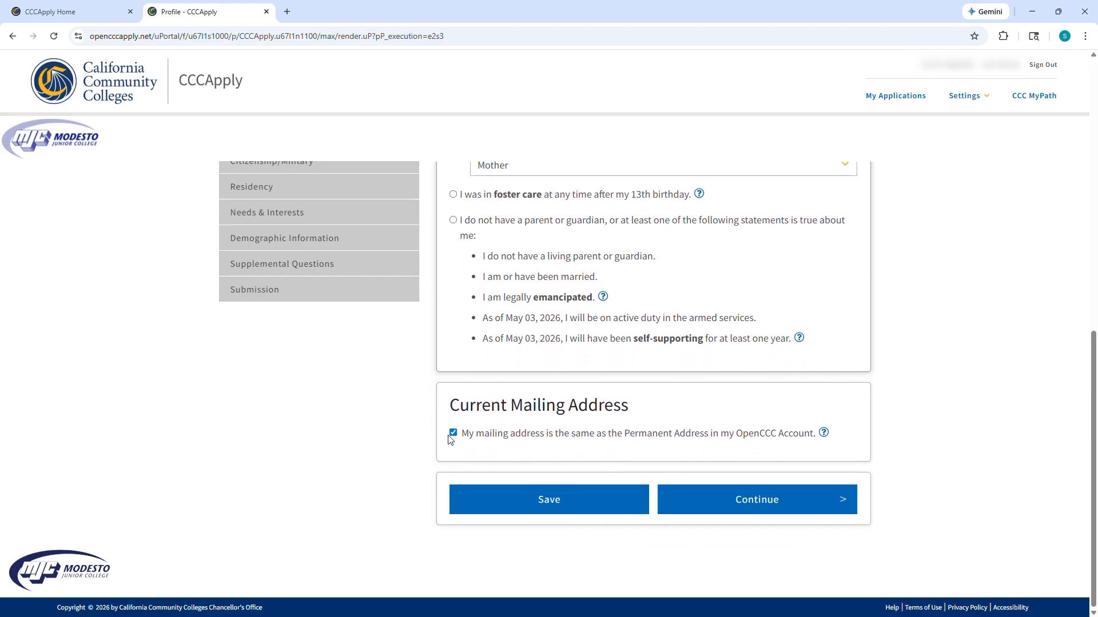
{"action": "left_click", "coordinate": [750, 507]}
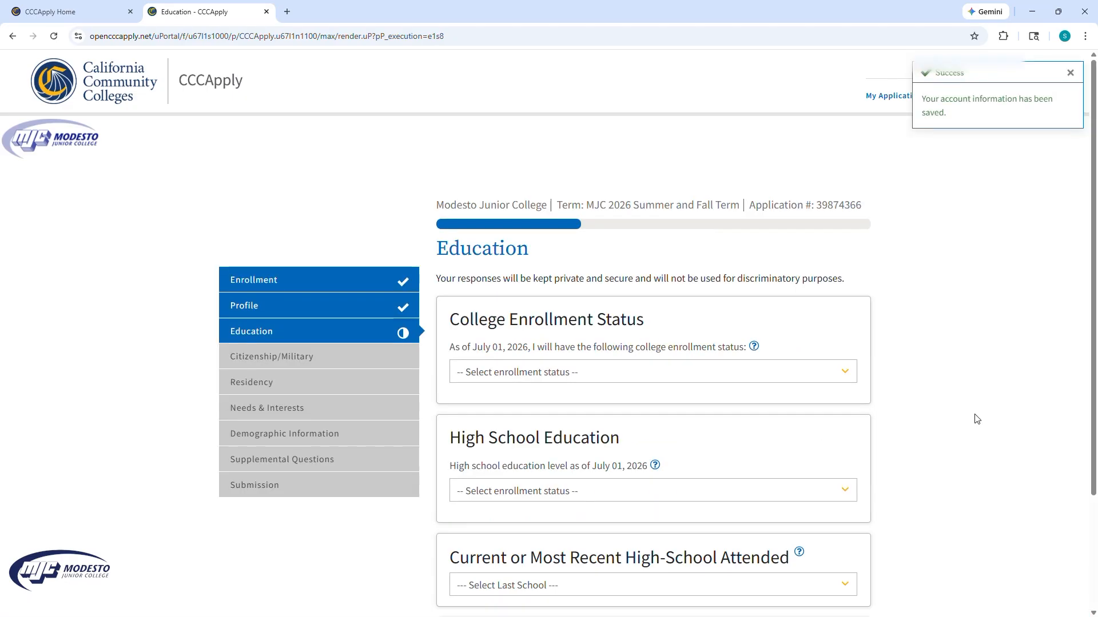
Set the college enrollment status to First-time student in college and the high school education level to Received high school diploma from U.S. school.
{"action": "left_click", "coordinate": [828, 378]}
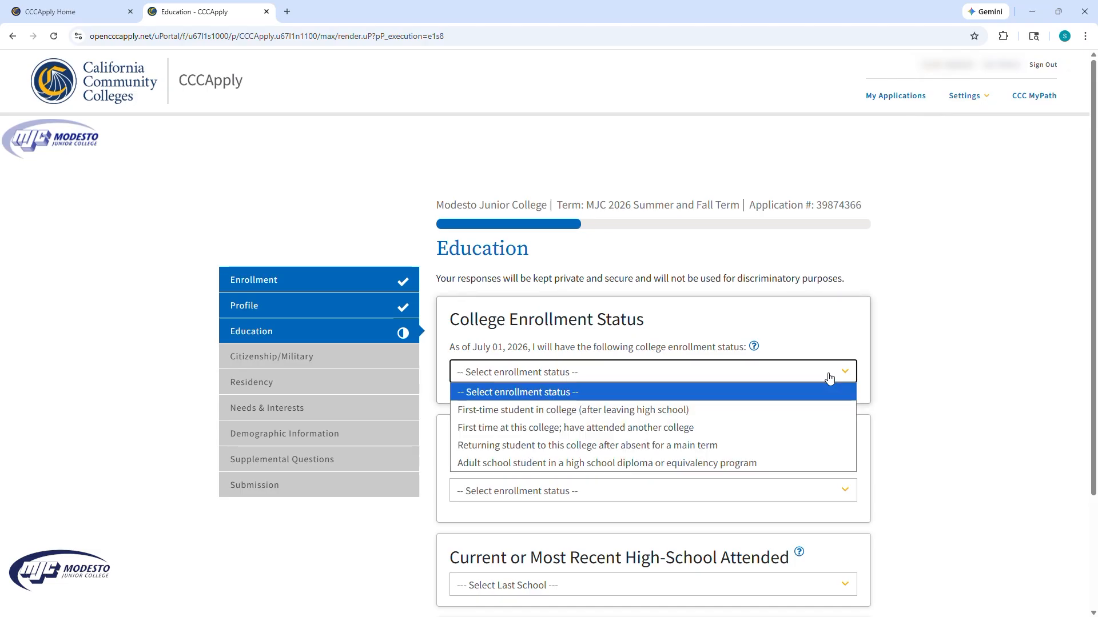
{"action": "left_click", "coordinate": [703, 411]}
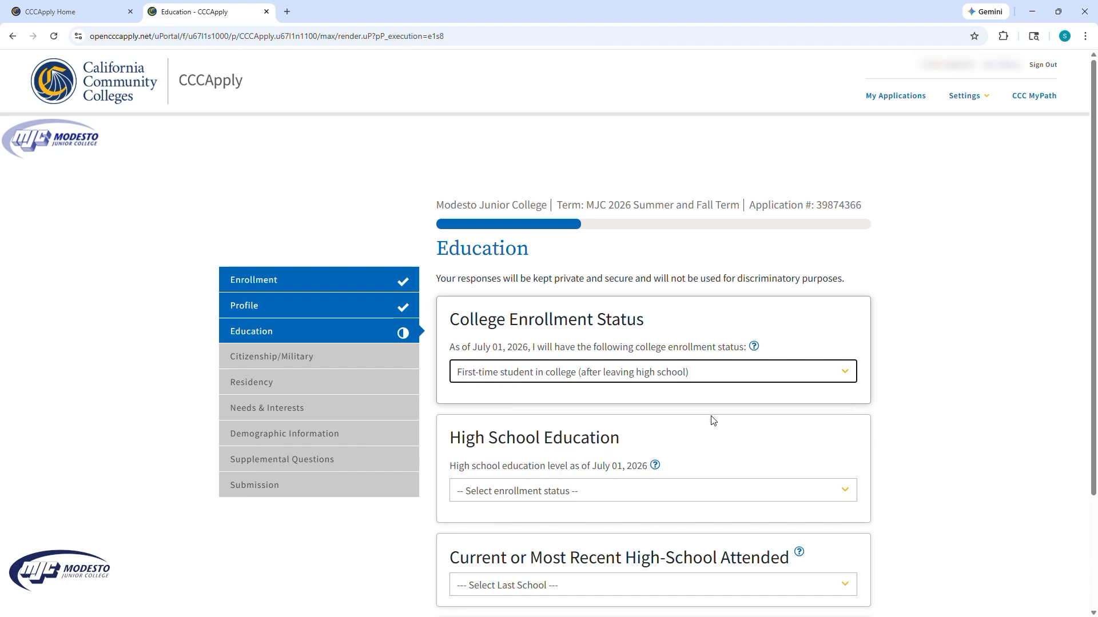
{"action": "scroll", "coordinate": [891, 438], "scroll_direction": "down", "scroll_amount": 2}
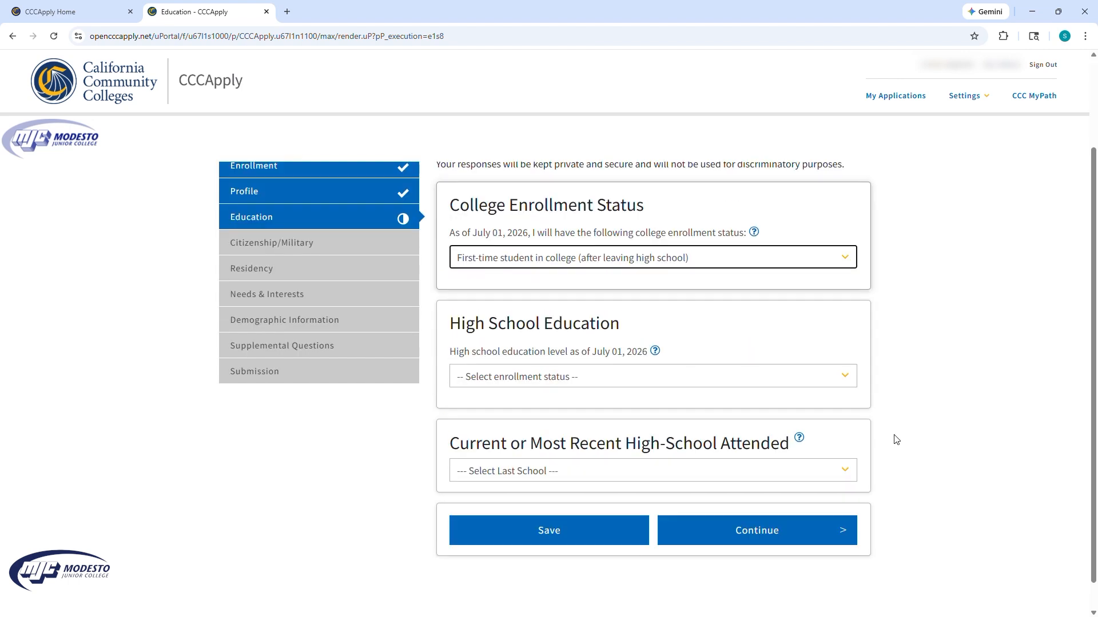
{"action": "left_click", "coordinate": [778, 383]}
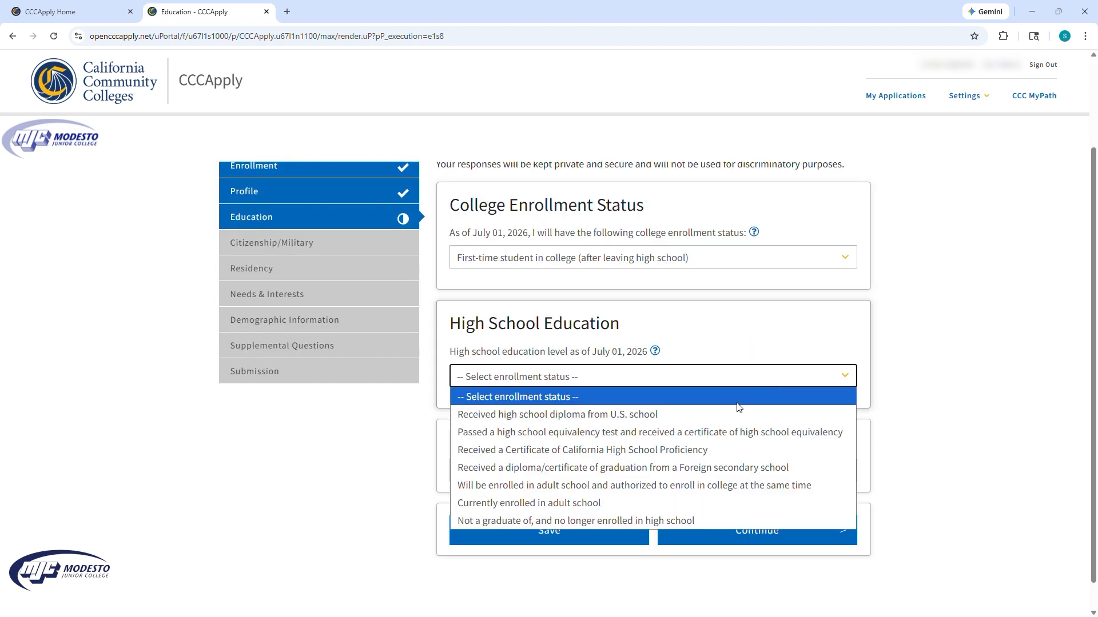
{"action": "left_click", "coordinate": [656, 415]}
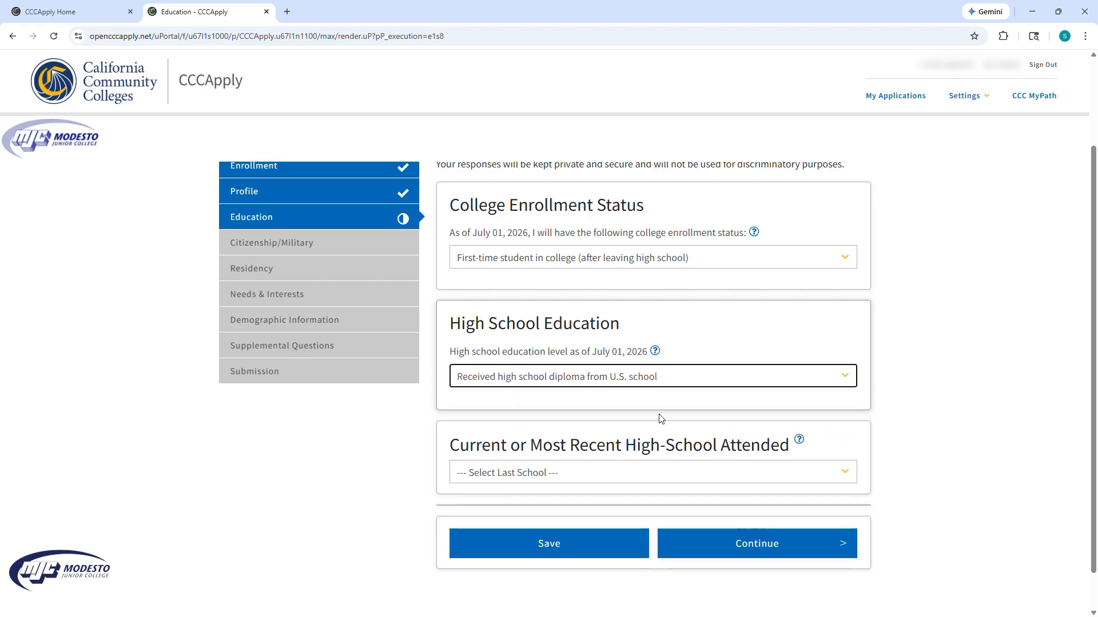
Enter April 30, 2026 as the high school completion date and answer Yes to both California high school questions.
{"action": "scroll", "coordinate": [863, 461], "scroll_direction": "down", "scroll_amount": 1}
{"action": "left_click", "coordinate": [496, 395]}
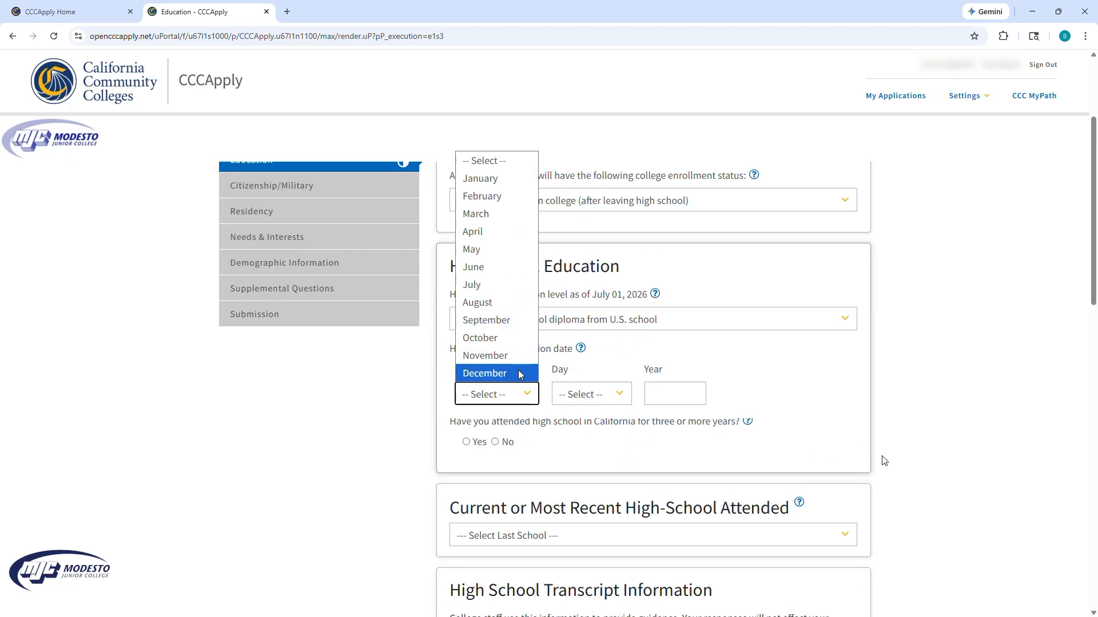
{"action": "left_click", "coordinate": [472, 232]}
{"action": "left_click", "coordinate": [572, 394]}
{"action": "scroll", "coordinate": [583, 320], "scroll_direction": "down", "scroll_amount": 3}
{"action": "left_click", "coordinate": [583, 336]}
{"action": "left_click", "coordinate": [676, 393]}
{"action": "type", "text": "2026"}
{"action": "left_click", "coordinate": [766, 392]}
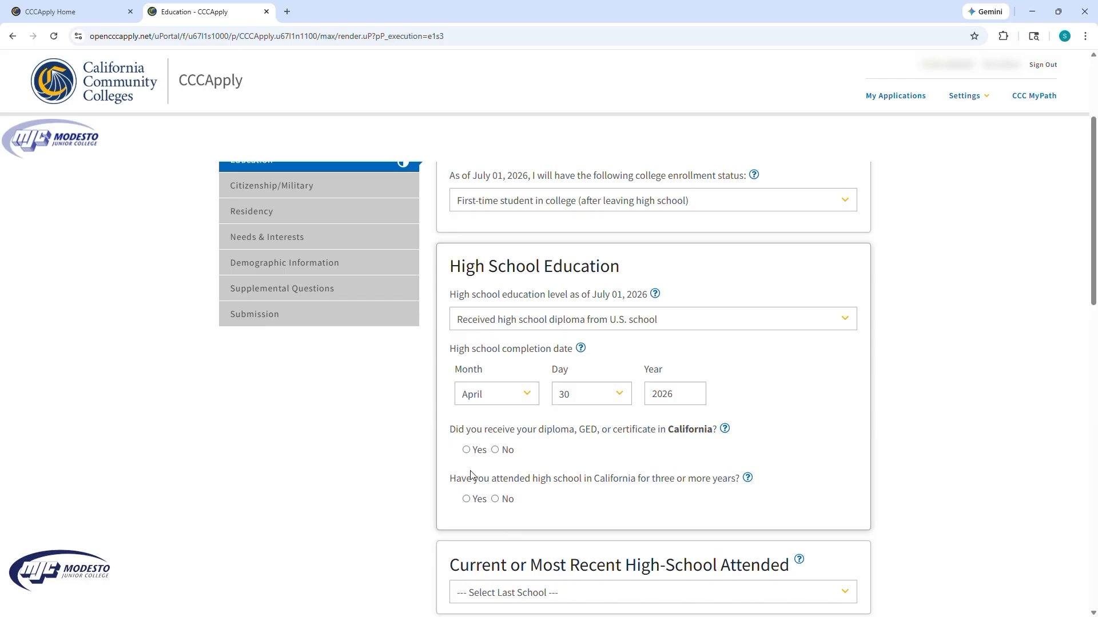
{"action": "left_click", "coordinate": [466, 450]}
{"action": "left_click", "coordinate": [469, 502]}
State that the applicant attended high school in California and choose Modesto High in Modesto as the last school.
{"action": "scroll", "coordinate": [425, 506], "scroll_direction": "down", "scroll_amount": 5}
{"action": "left_click", "coordinate": [772, 309]}
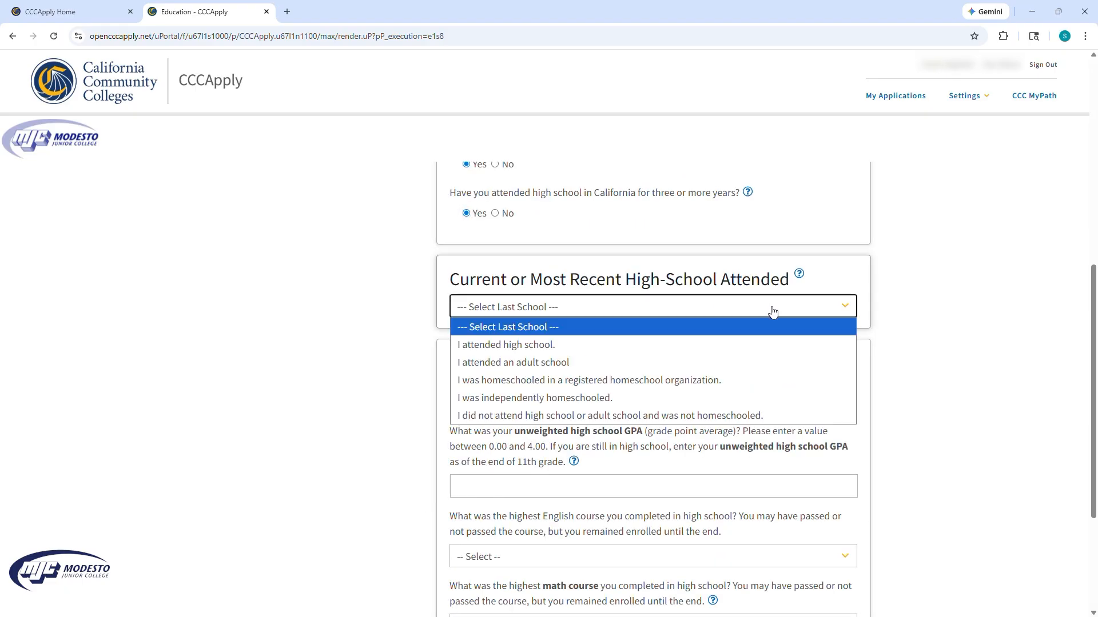
{"action": "left_click", "coordinate": [572, 345]}
{"action": "left_click", "coordinate": [590, 418]}
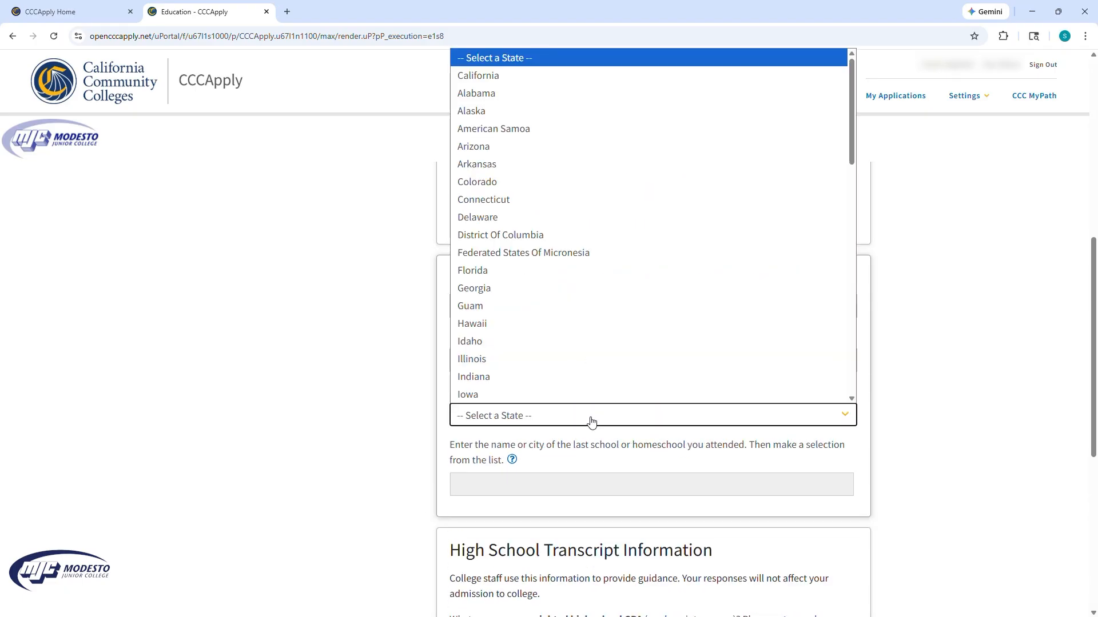
{"action": "left_click", "coordinate": [483, 78]}
{"action": "left_click", "coordinate": [505, 480]}
{"action": "type", "text": "Modesto"}
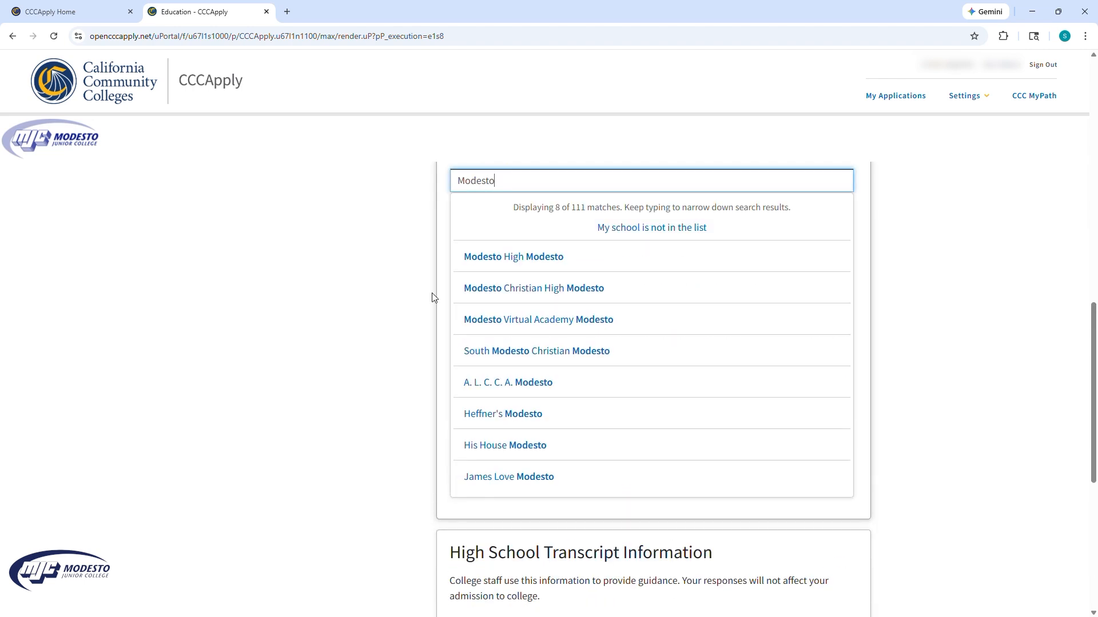
{"action": "left_click", "coordinate": [498, 261]}
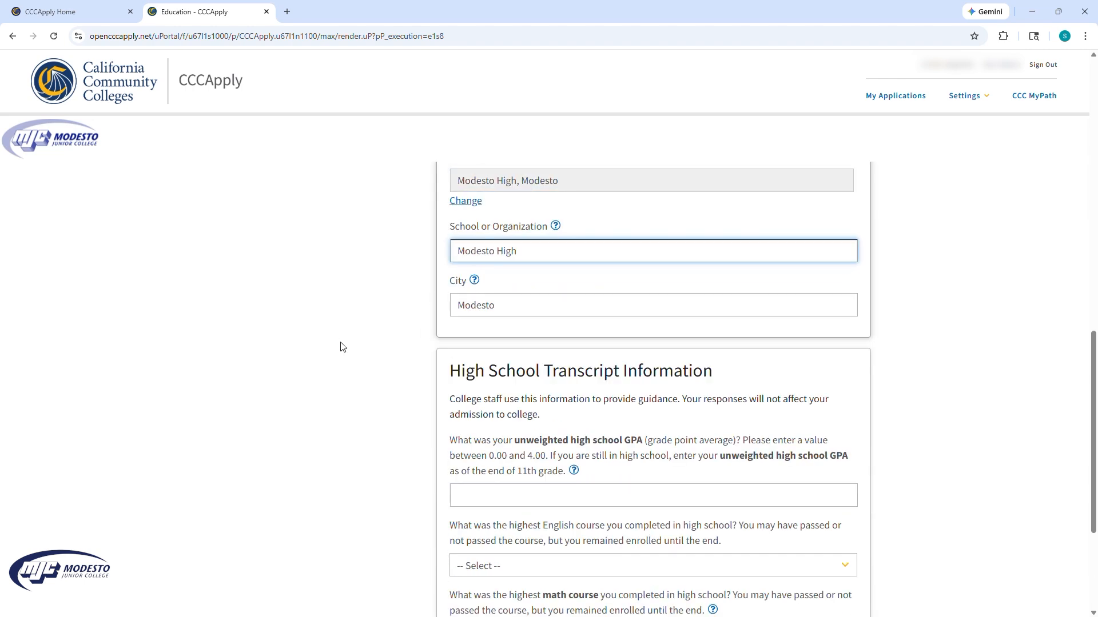
Enter 2.9 as the unweighted high school GPA in the transcript information.
{"action": "scroll", "coordinate": [341, 372], "scroll_direction": "down", "scroll_amount": 3}
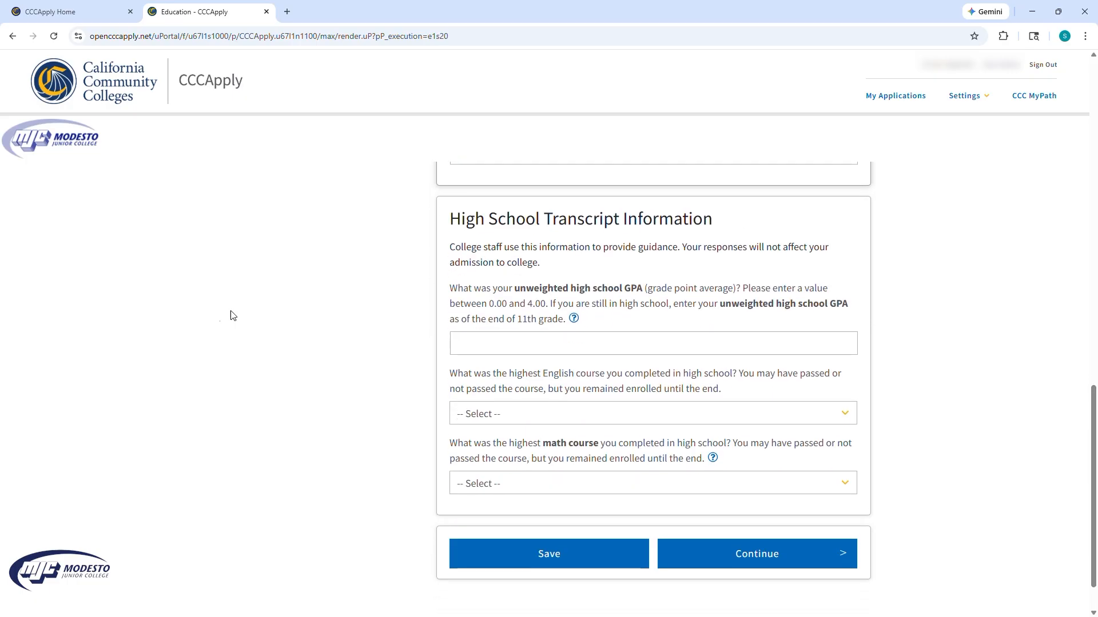
{"action": "left_click", "coordinate": [524, 344]}
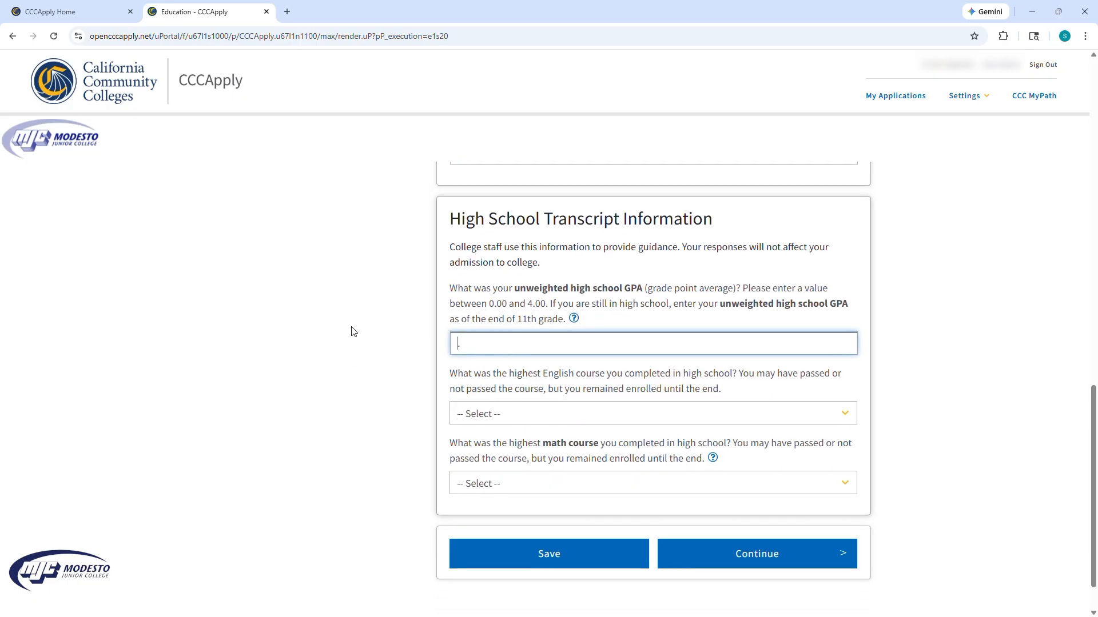
{"action": "type", "text": "2.9"}
Set the highest English course completed to 11th grade English Composition or Literature with a grade of B.
{"action": "left_click", "coordinate": [527, 420]}
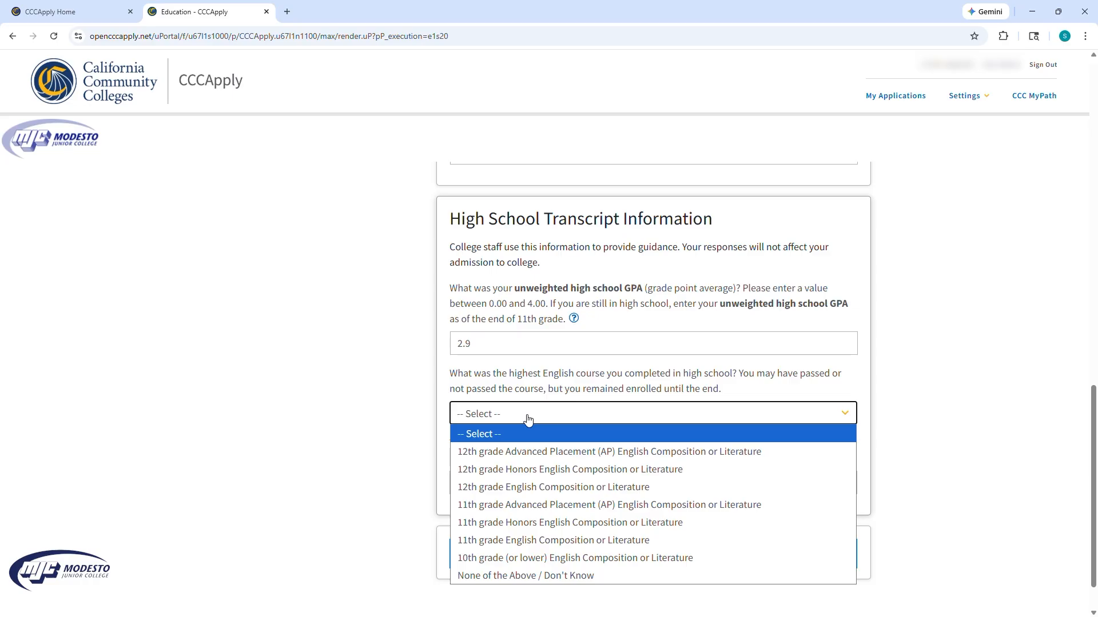
{"action": "left_click", "coordinate": [529, 486]}
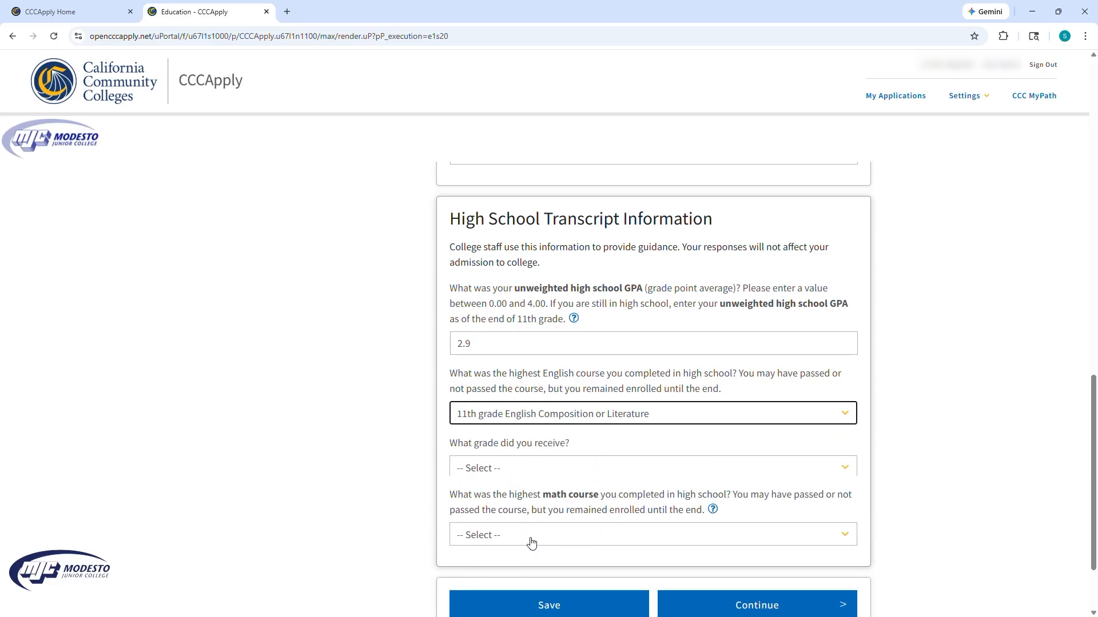
{"action": "left_click", "coordinate": [483, 474]}
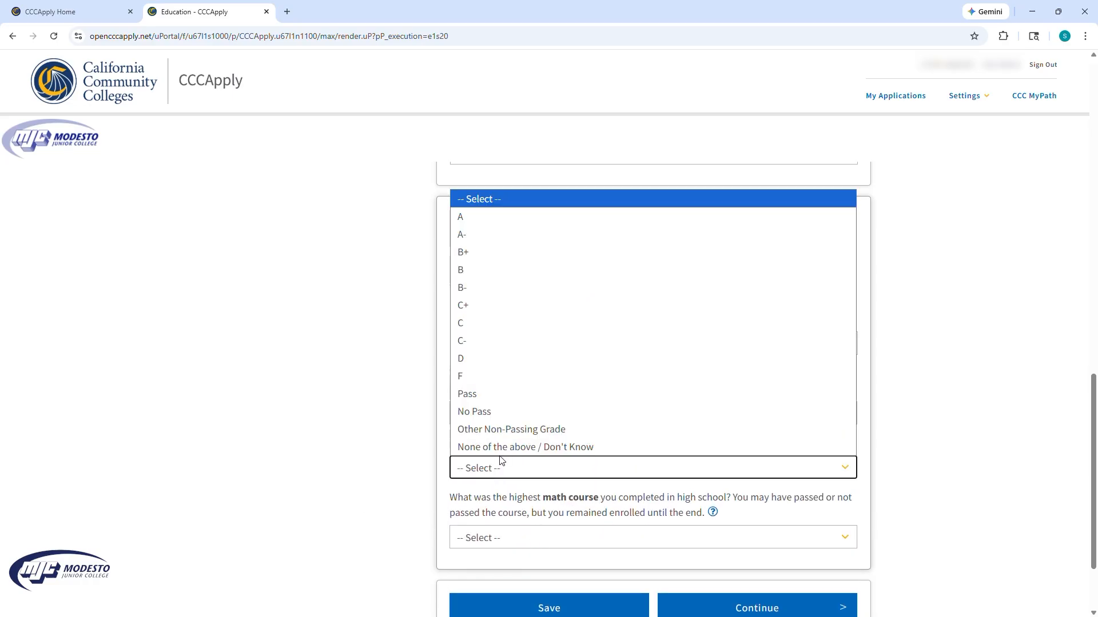
{"action": "left_click", "coordinate": [460, 273]}
Set the highest math course completed to Algebra 2 with a grade of C+ and continue to the Citizenship/Military section.
{"action": "left_click", "coordinate": [494, 541]}
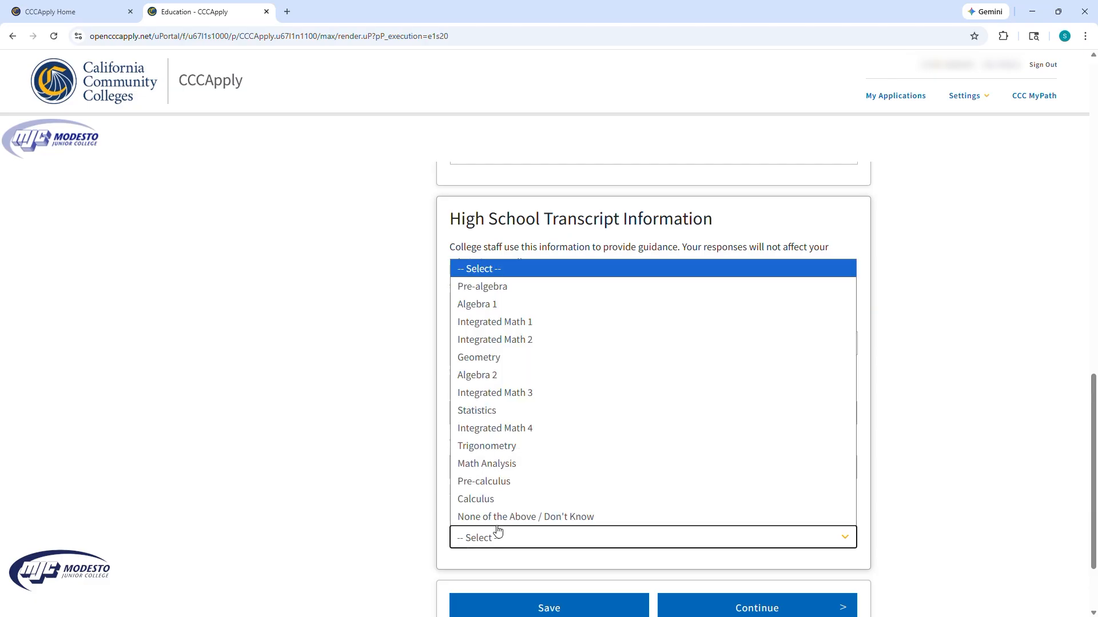
{"action": "left_click", "coordinate": [485, 377]}
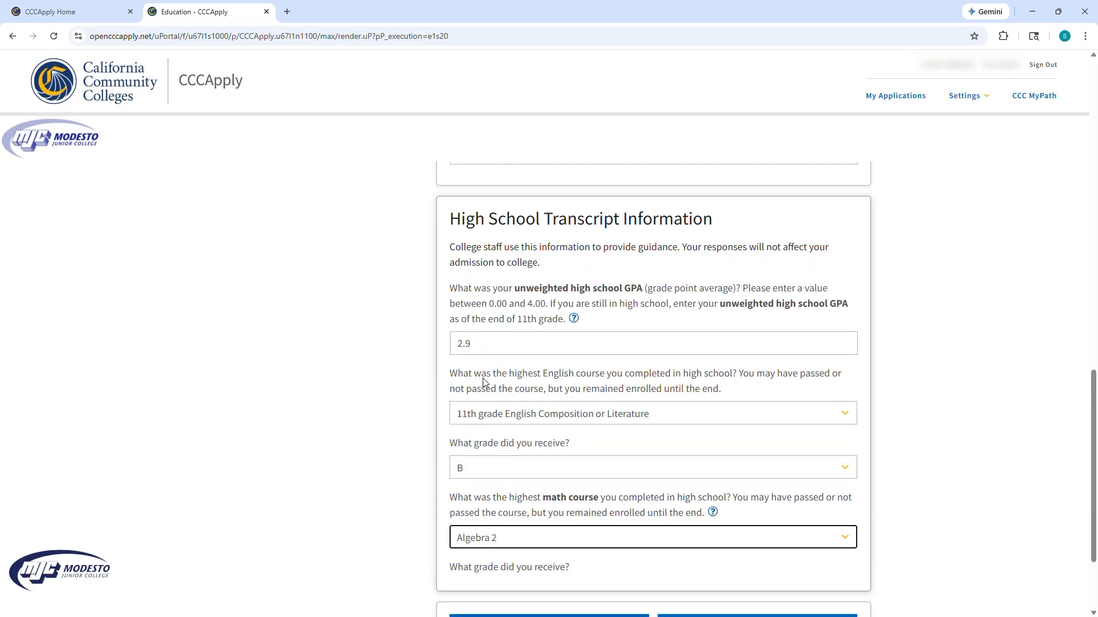
{"action": "scroll", "coordinate": [385, 554], "scroll_direction": "down", "scroll_amount": 3}
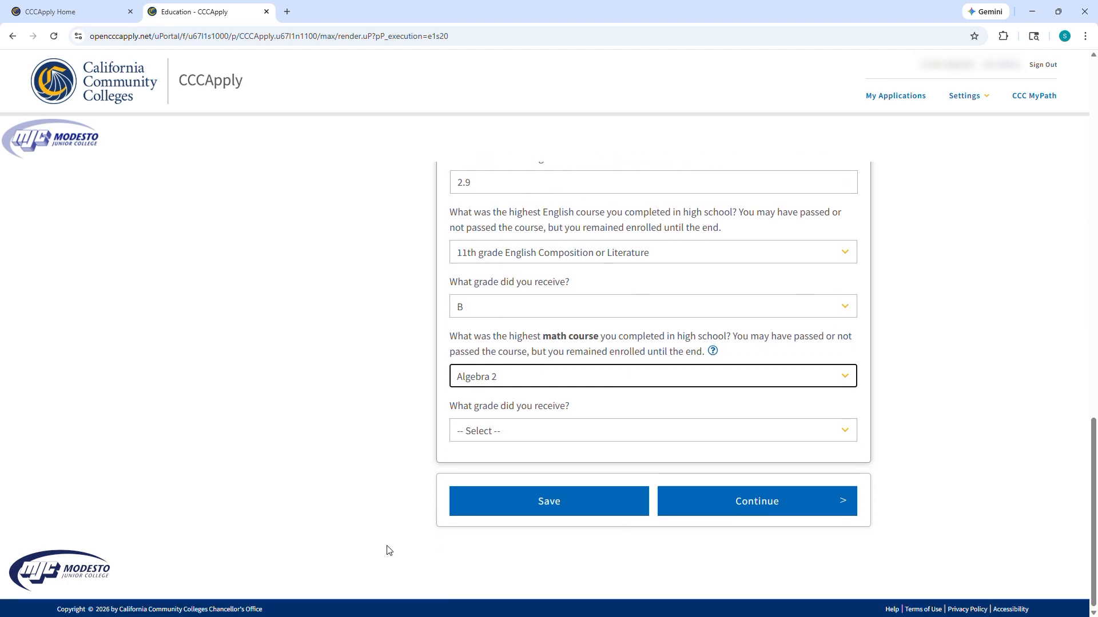
{"action": "left_click", "coordinate": [495, 434]}
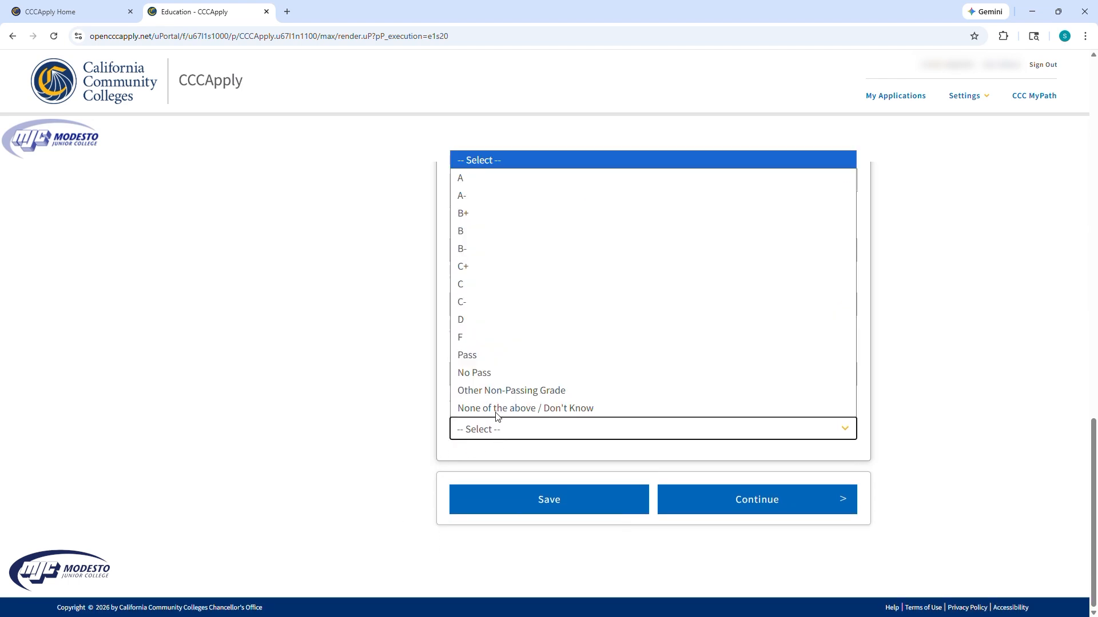
{"action": "left_click", "coordinate": [465, 267]}
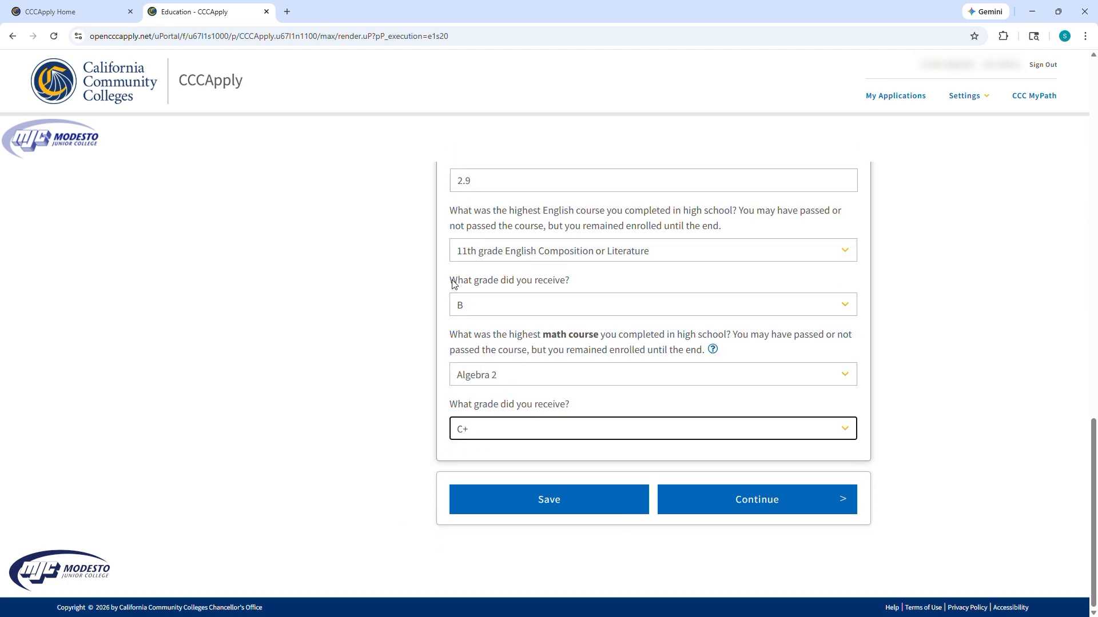
{"action": "left_click", "coordinate": [735, 501]}
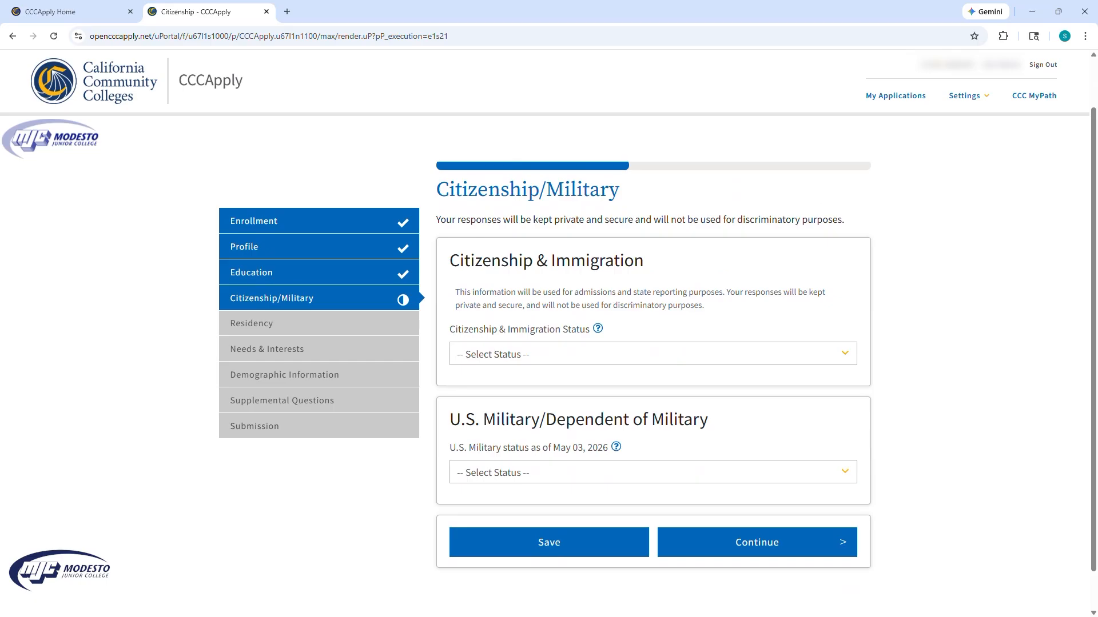
Set the citizenship status to U.S. Citizen and the military status to None apply to me, and continue to the Residency section.
{"action": "left_click", "coordinate": [697, 352]}
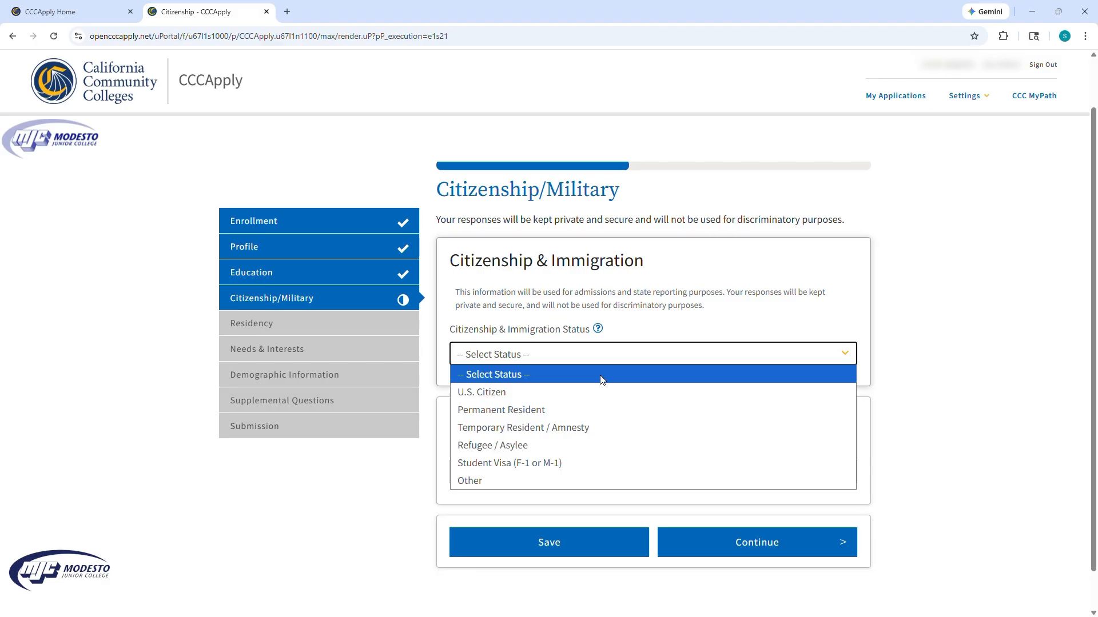
{"action": "left_click", "coordinate": [584, 392]}
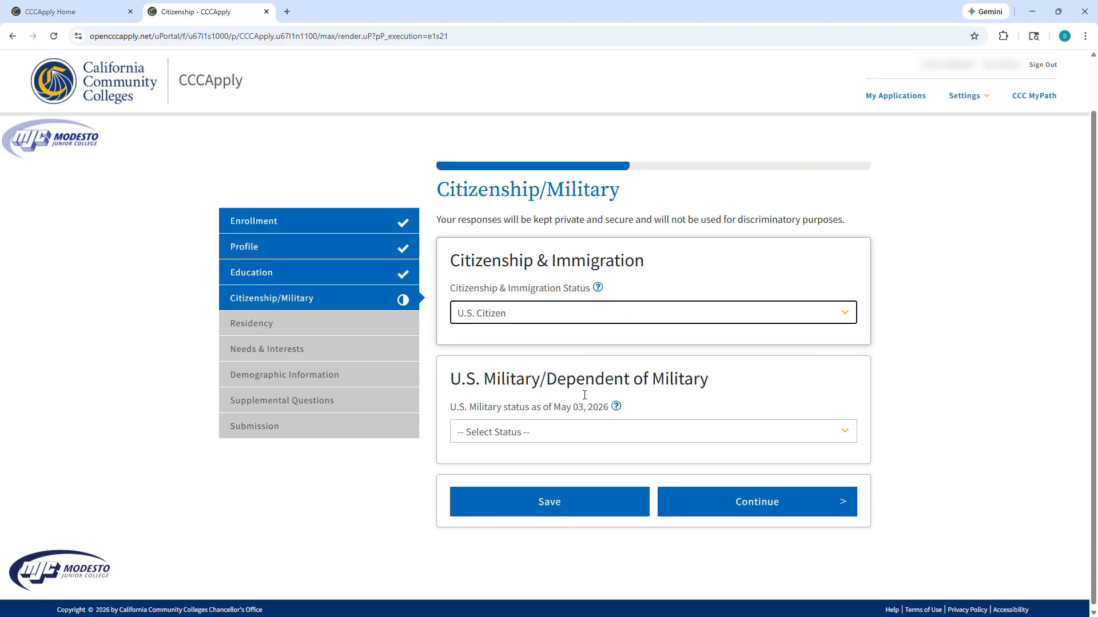
{"action": "left_click", "coordinate": [573, 436]}
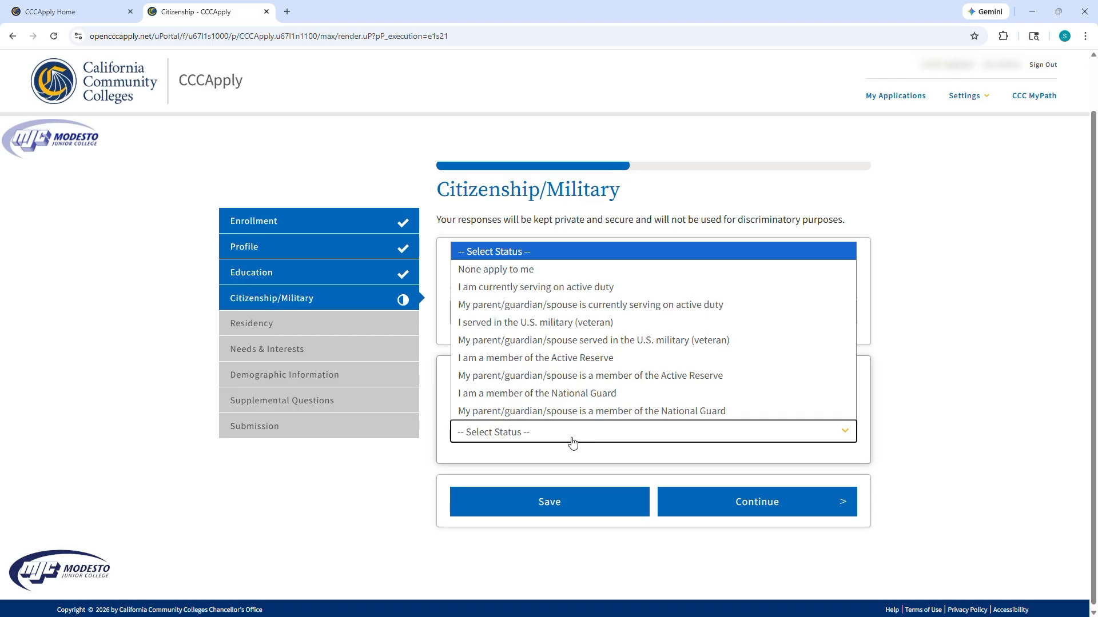
{"action": "left_click", "coordinate": [535, 273]}
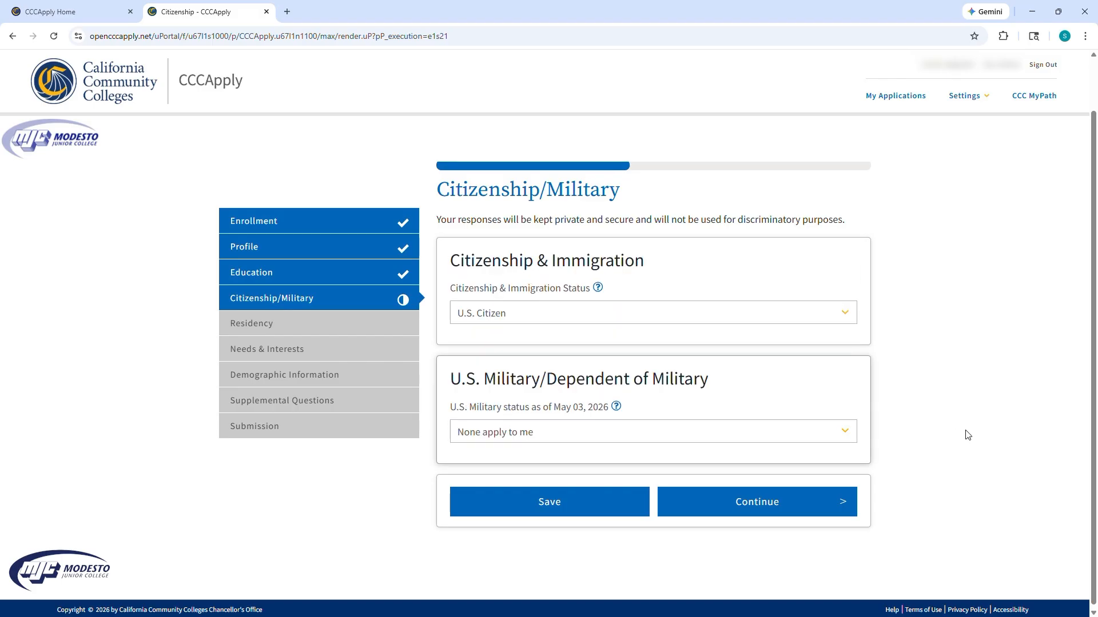
{"action": "left_click", "coordinate": [767, 503]}
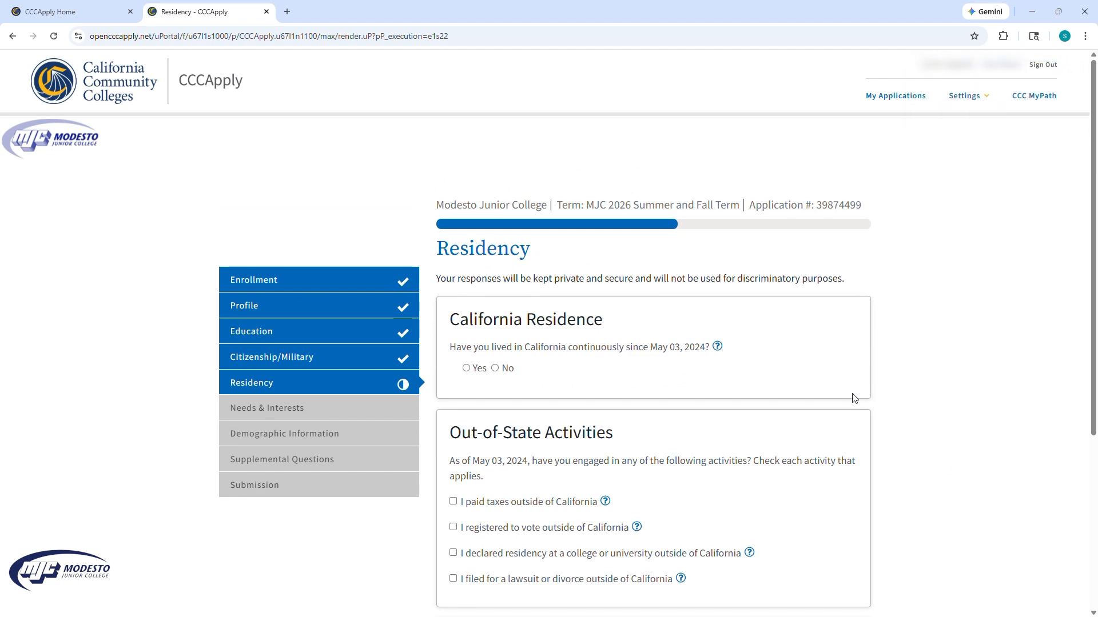
Answer Yes to living continuously in California and No to court-ordered foster care, and continue to the Needs & Interests section.
{"action": "left_click", "coordinate": [466, 368]}
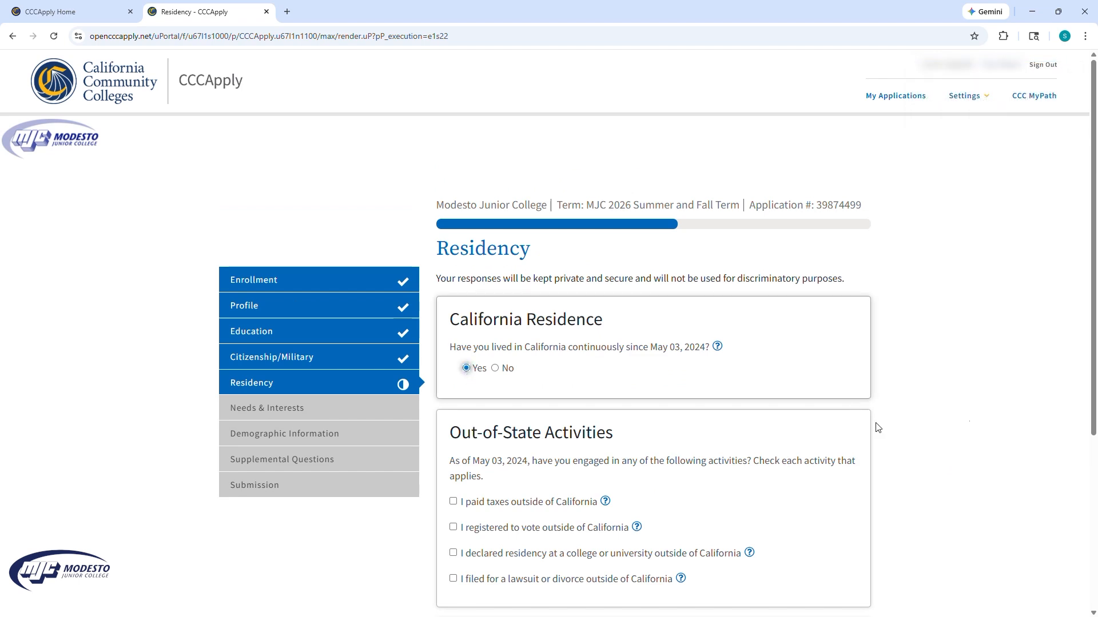
{"action": "scroll", "coordinate": [1084, 372], "scroll_direction": "down", "scroll_amount": 3}
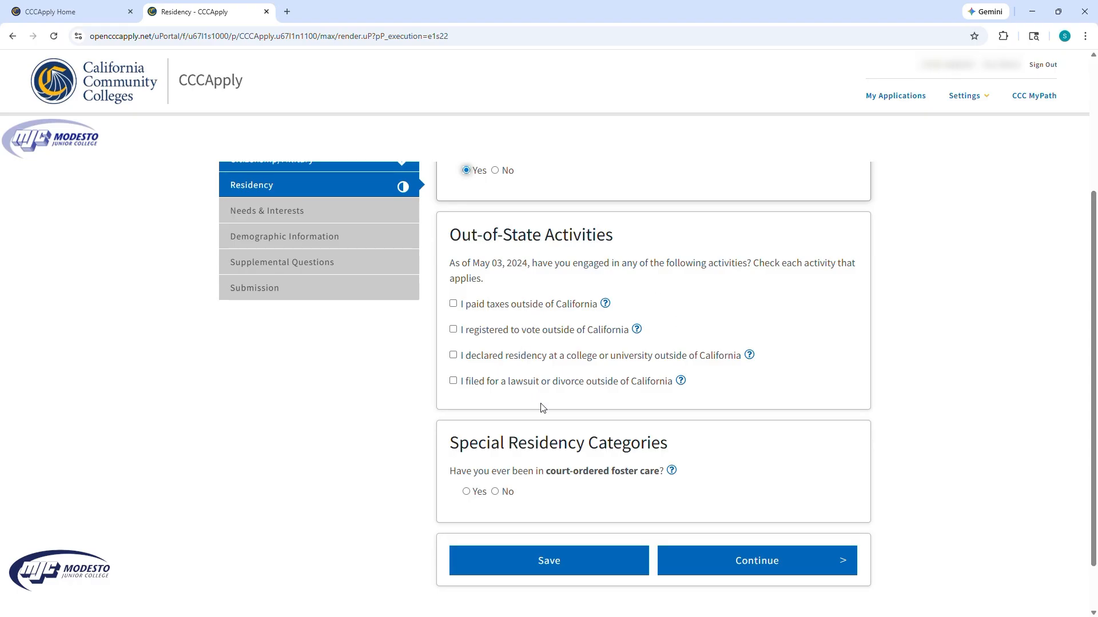
{"action": "left_click", "coordinate": [495, 492]}
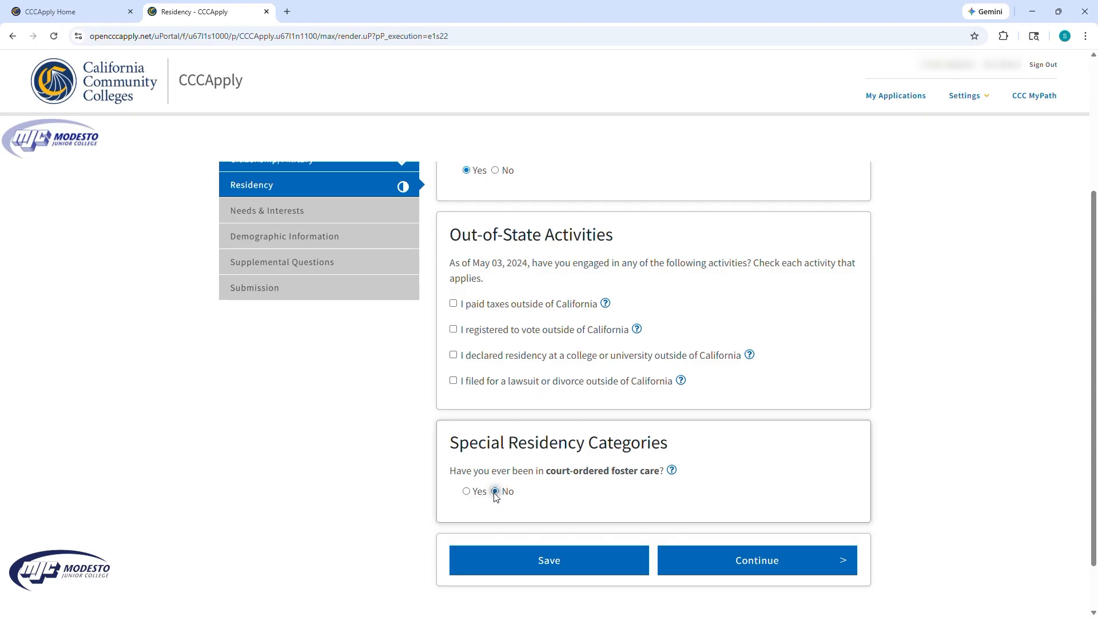
{"action": "left_click", "coordinate": [783, 567]}
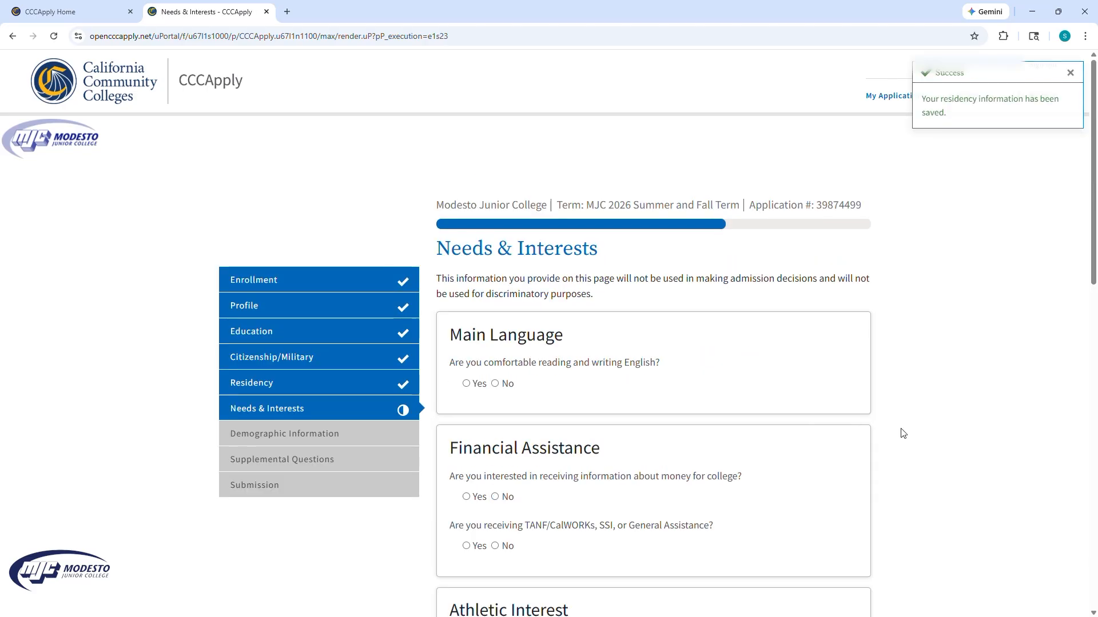
Answer Yes to English comfort and college money information, No to receiving TANF/CalWORKs, SSI or General Assistance, and choose interest in intercollegiate sports.
{"action": "left_click", "coordinate": [466, 384]}
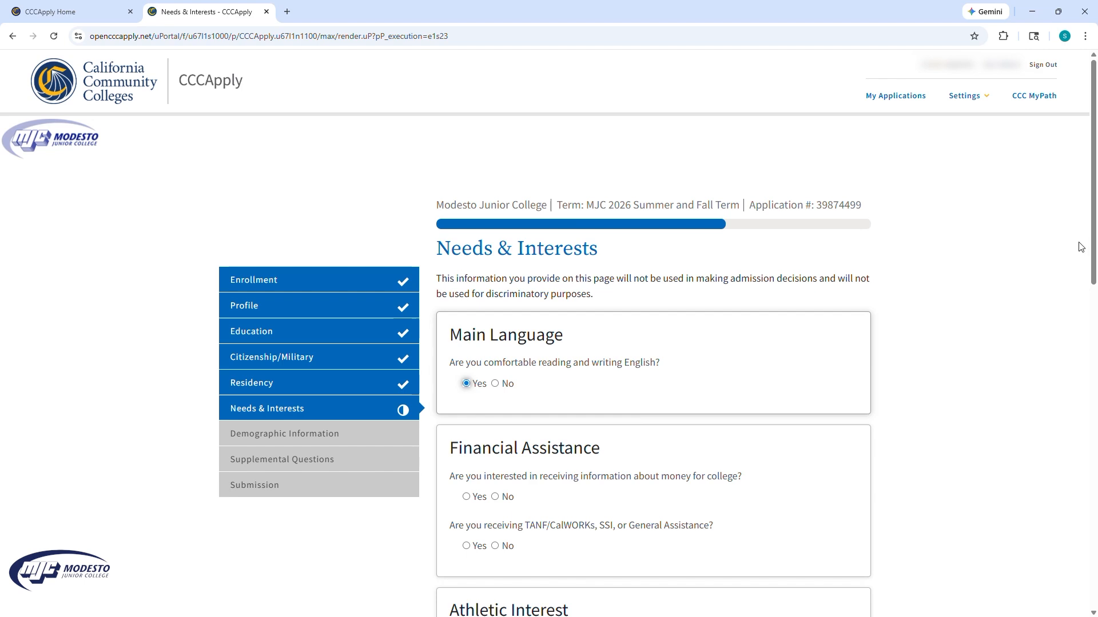
{"action": "left_click_drag", "start_coordinate": [1093, 256], "coordinate": [1094, 342]}
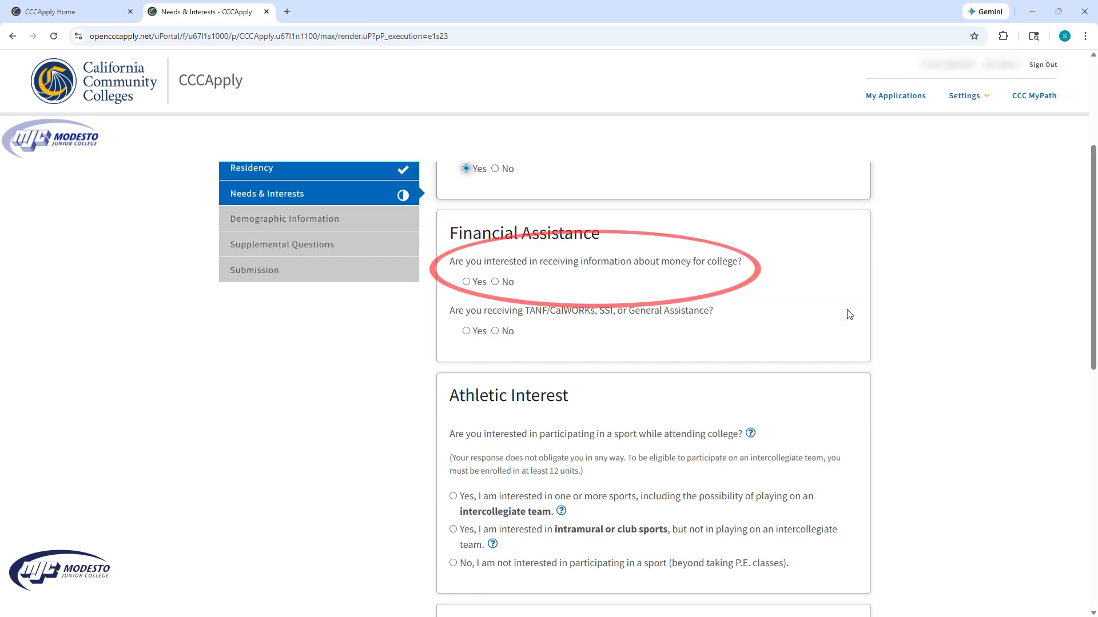
{"action": "left_click", "coordinate": [466, 281]}
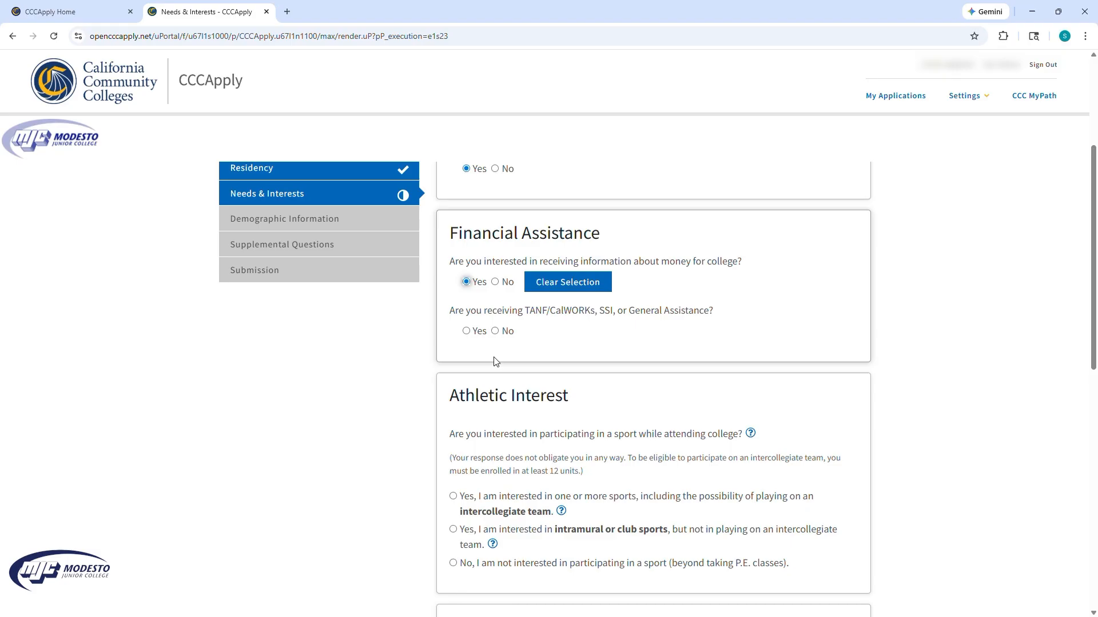
{"action": "left_click", "coordinate": [496, 331]}
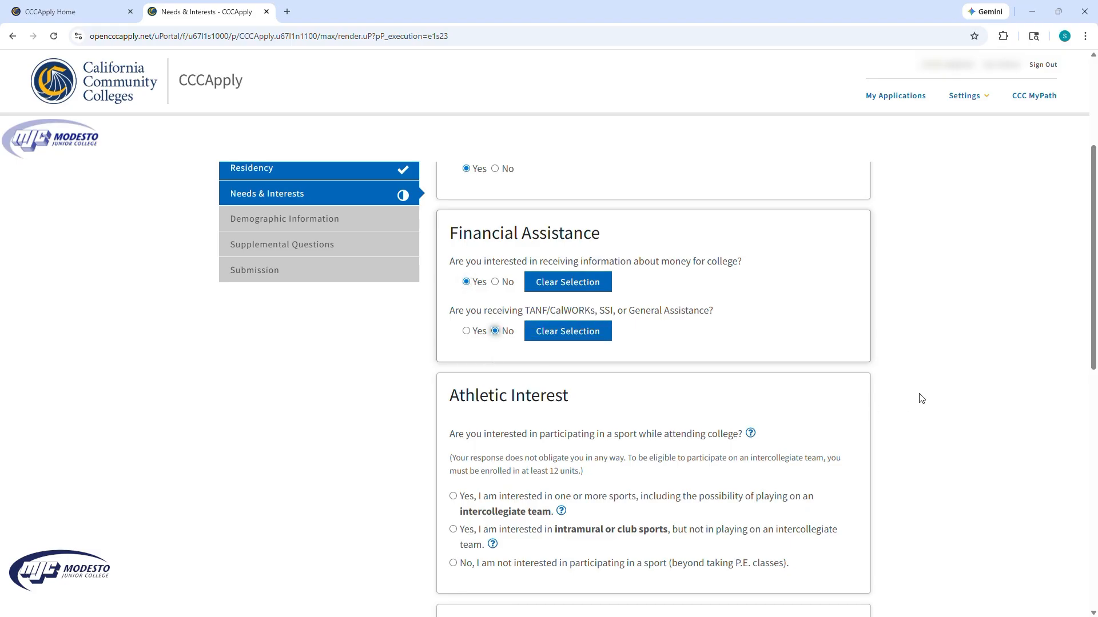
{"action": "scroll", "coordinate": [921, 398], "scroll_direction": "down", "scroll_amount": 2}
{"action": "left_click", "coordinate": [453, 382]}
Select academic counseling, career planning, personal counseling, health services, online classes, scholarship information, student government and tutoring as services of interest, and continue.
{"action": "scroll", "coordinate": [898, 425], "scroll_direction": "down", "scroll_amount": 6}
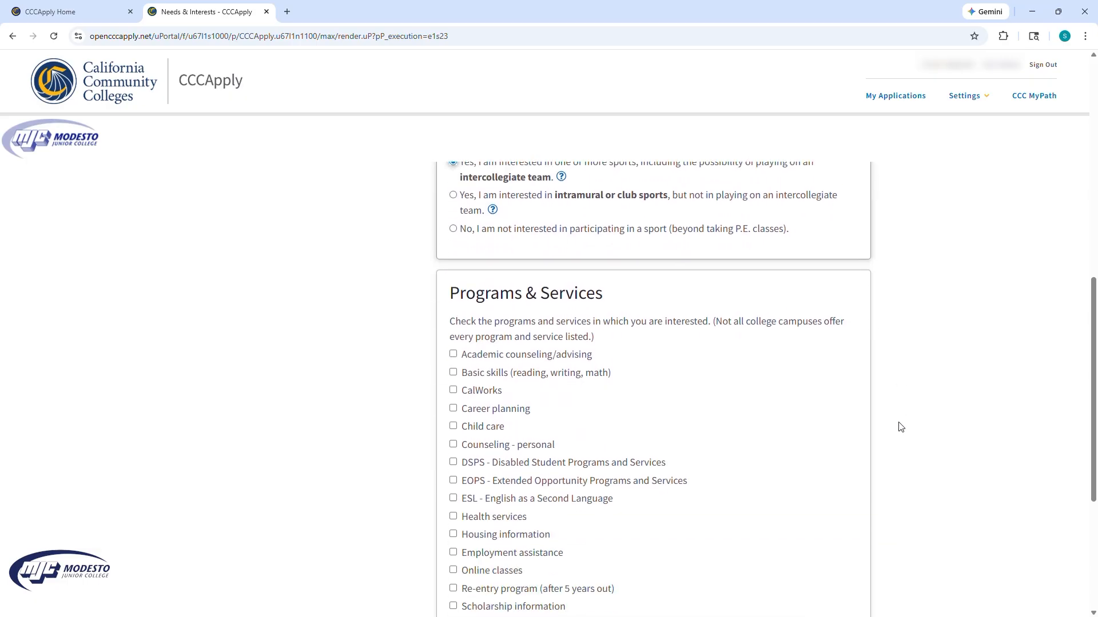
{"action": "left_click", "coordinate": [453, 231]}
{"action": "left_click", "coordinate": [453, 285]}
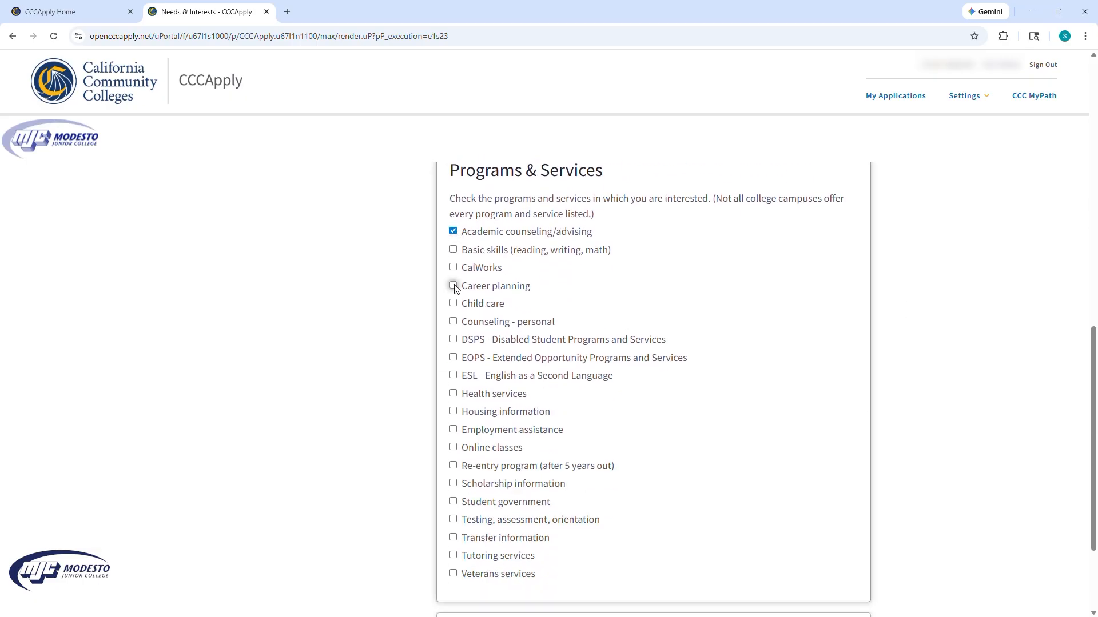
{"action": "left_click", "coordinate": [453, 321]}
{"action": "left_click", "coordinate": [453, 393]}
{"action": "left_click", "coordinate": [453, 448]}
{"action": "left_click", "coordinate": [453, 483]}
{"action": "left_click", "coordinate": [453, 501]}
{"action": "left_click", "coordinate": [453, 555]}
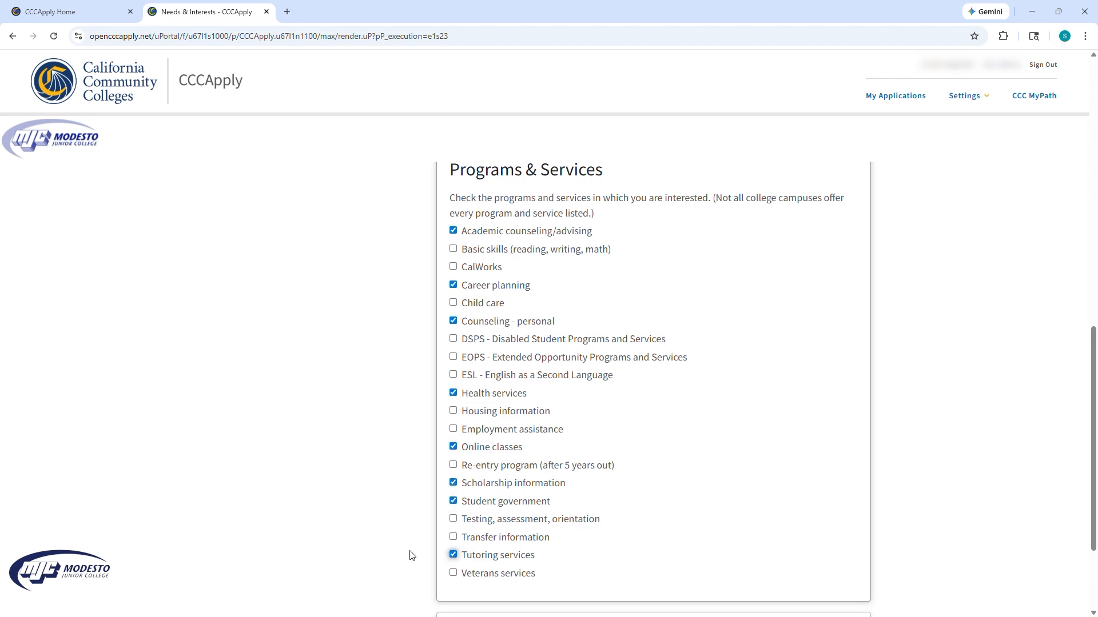
{"action": "scroll", "coordinate": [418, 557], "scroll_direction": "down", "scroll_amount": 3}
{"action": "left_click", "coordinate": [755, 504]}
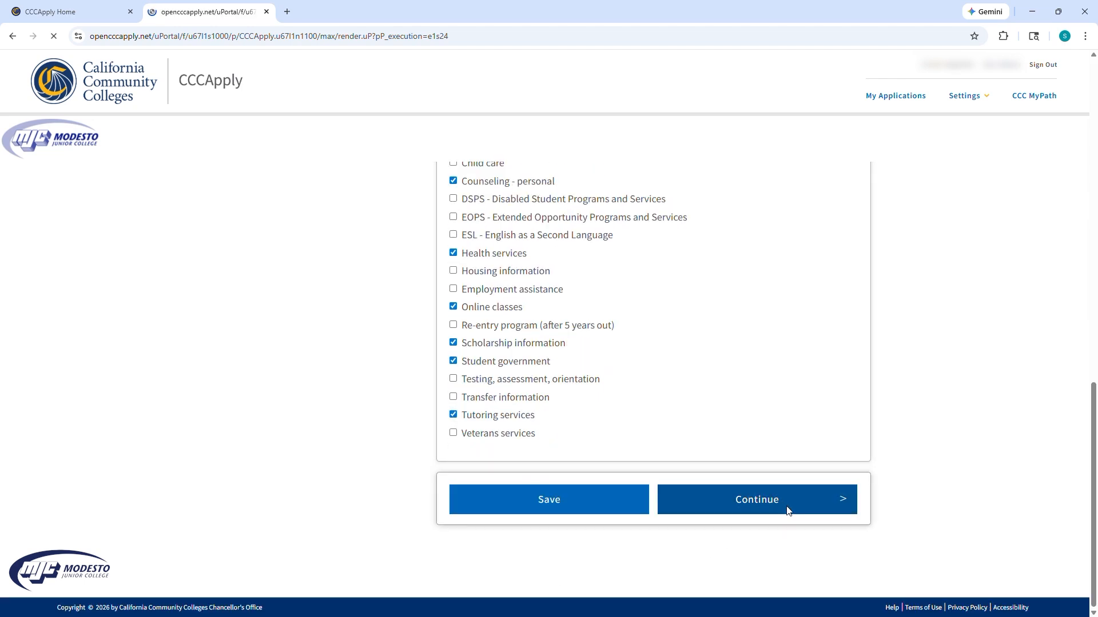
Set Parent or Guardian 1's education to Some high school; did not graduate, and Parent or Guardian 2's to Associate's degree.
{"action": "scroll", "coordinate": [903, 405], "scroll_direction": "down", "scroll_amount": 10}
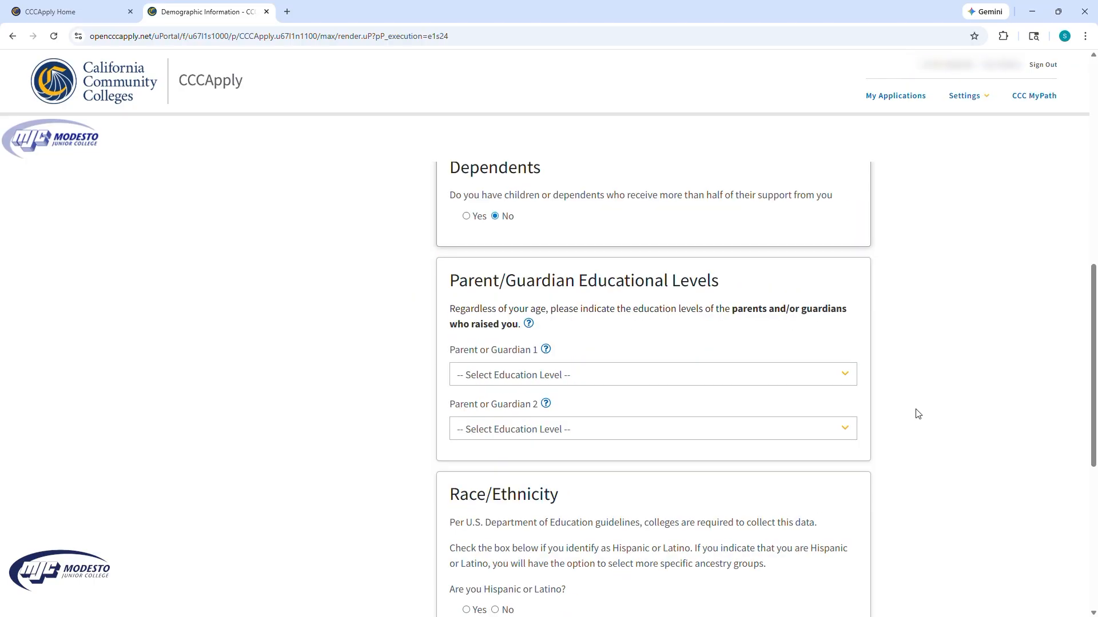
{"action": "left_click", "coordinate": [716, 375]}
{"action": "left_click", "coordinate": [650, 430]}
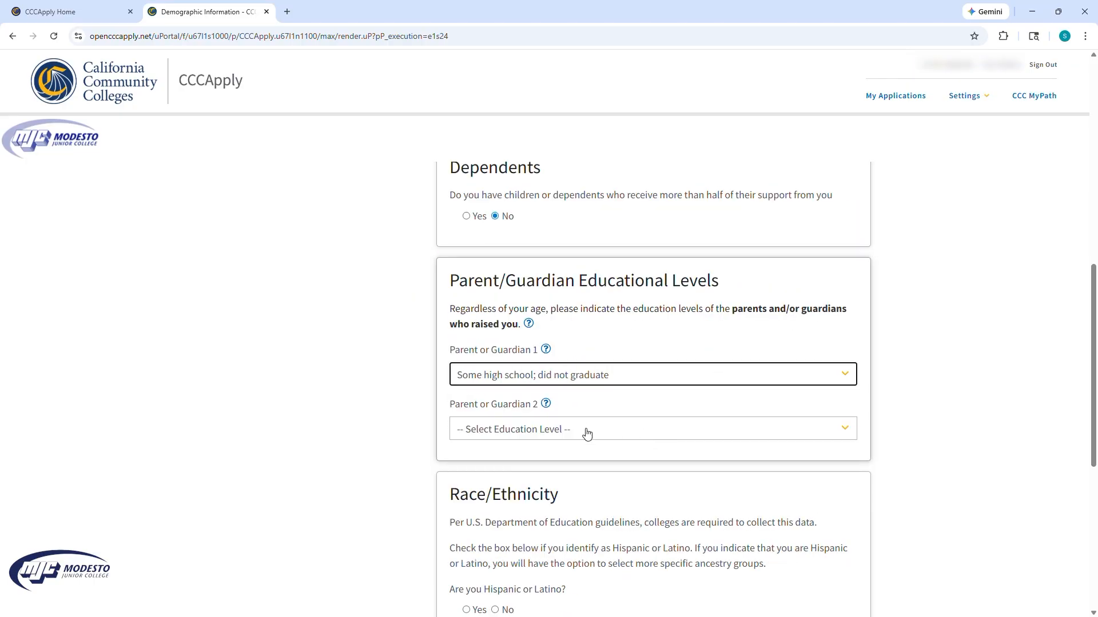
{"action": "left_click", "coordinate": [583, 430]}
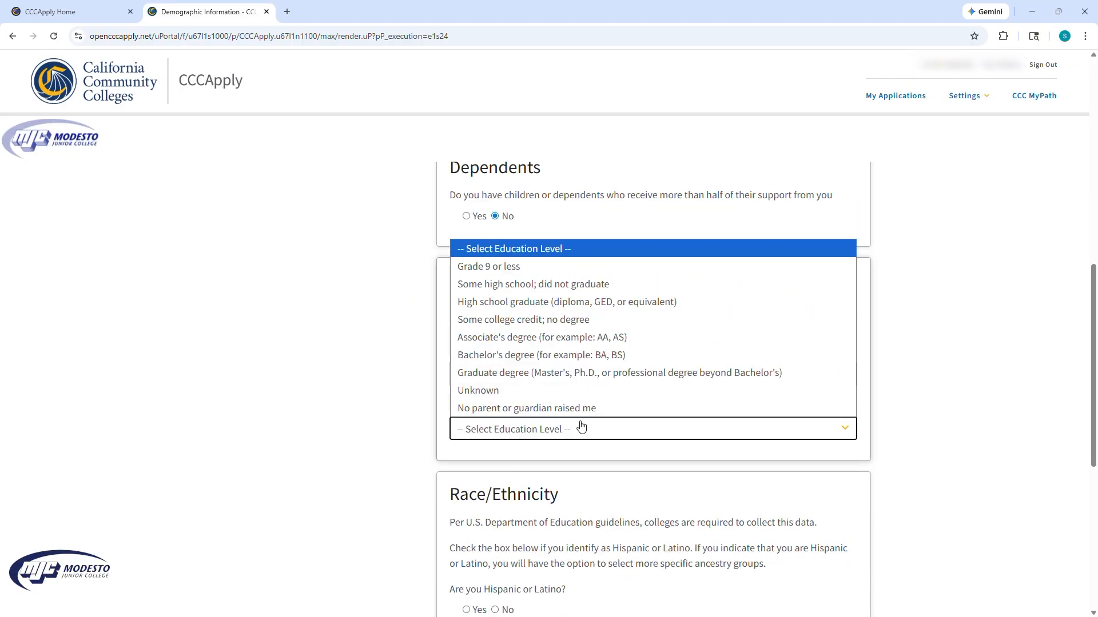
{"action": "left_click", "coordinate": [571, 337]}
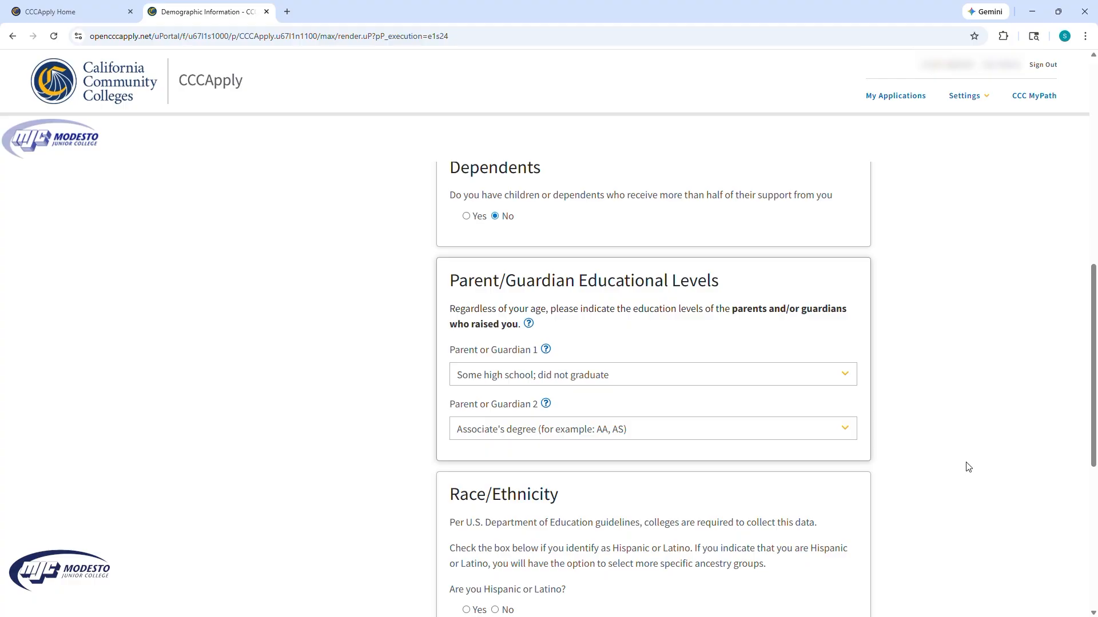
Answer Yes to being Hispanic or Latino and continue to the Supplemental Questions section.
{"action": "scroll", "coordinate": [961, 467], "scroll_direction": "down", "scroll_amount": 4}
{"action": "left_click", "coordinate": [467, 383]}
{"action": "scroll", "coordinate": [929, 477], "scroll_direction": "down", "scroll_amount": 10}
{"action": "left_click", "coordinate": [789, 499]}
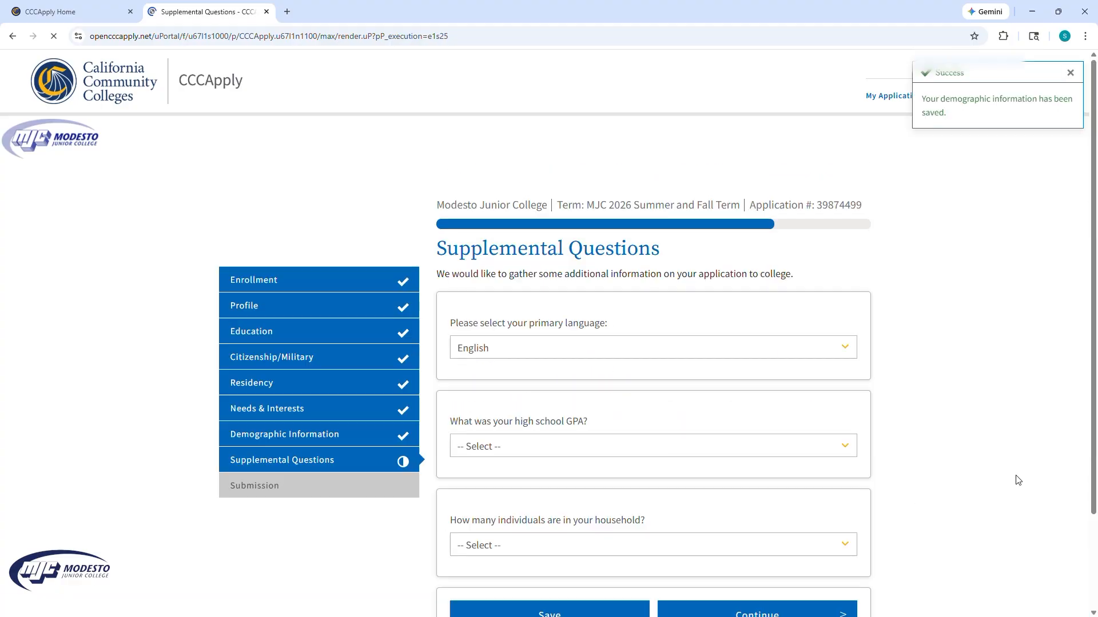
Set the high school GPA range to 2.50 to 2.99 (high C), choose the household size, and continue to the Submission section.
{"action": "scroll", "coordinate": [786, 404], "scroll_direction": "down", "scroll_amount": 2}
{"action": "left_click", "coordinate": [642, 332]}
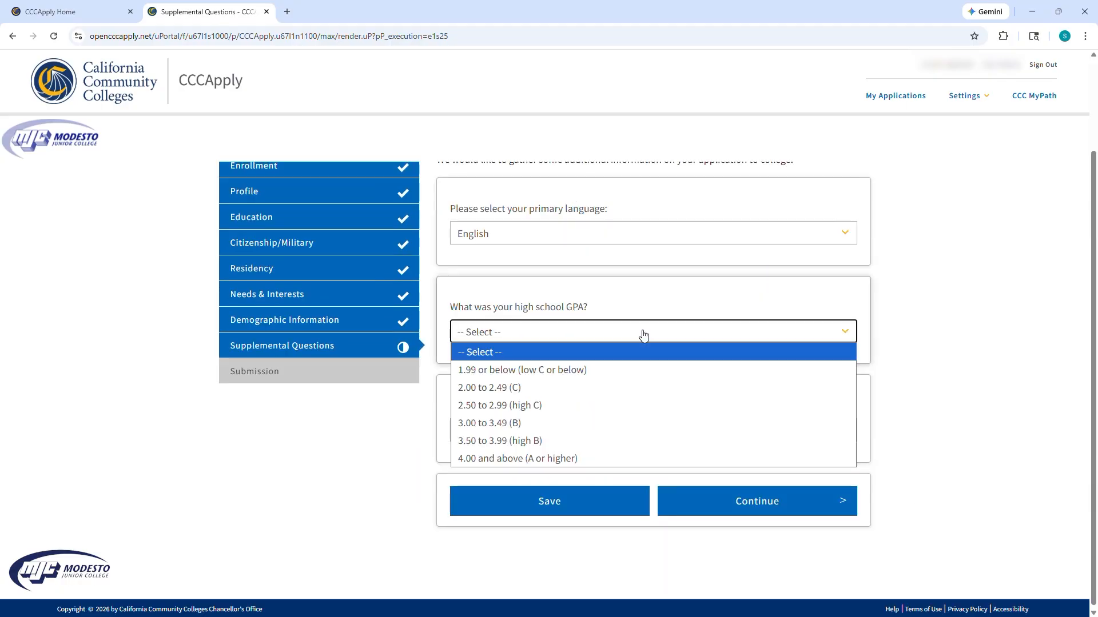
{"action": "left_click", "coordinate": [514, 405]}
{"action": "left_click", "coordinate": [707, 431]}
{"action": "left_click", "coordinate": [574, 266]}
{"action": "left_click", "coordinate": [792, 502]}
Show the application responses for review, hide them again, and consent to the release of information.
{"action": "left_click", "coordinate": [675, 384]}
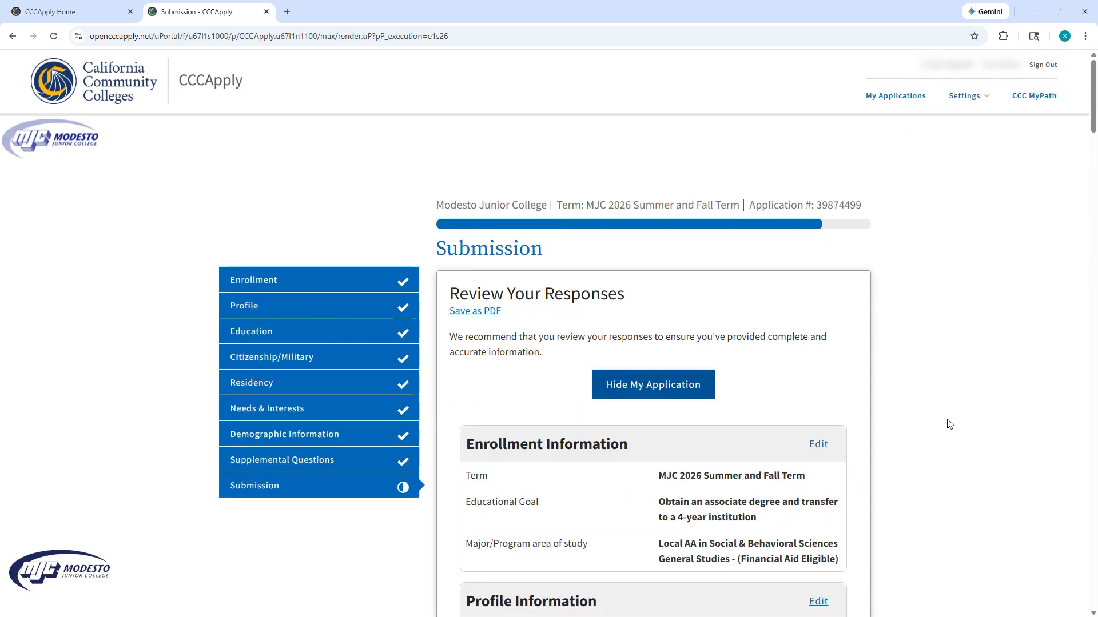
{"action": "left_click", "coordinate": [653, 384]}
{"action": "scroll", "coordinate": [899, 438], "scroll_direction": "down", "scroll_amount": 3}
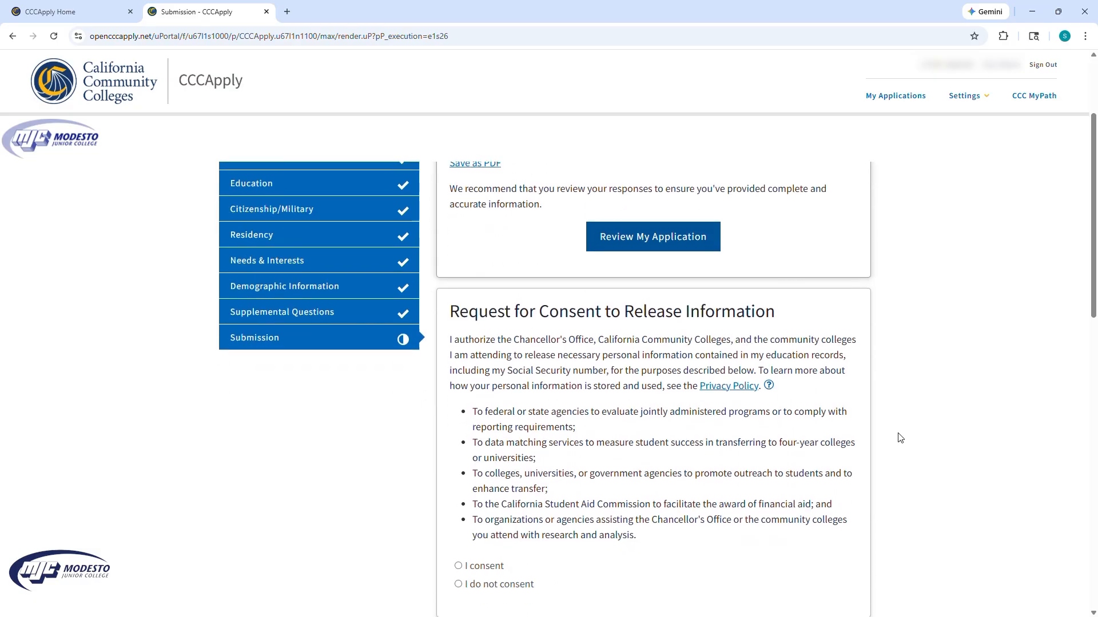
{"action": "scroll", "coordinate": [900, 438], "scroll_direction": "down", "scroll_amount": 1}
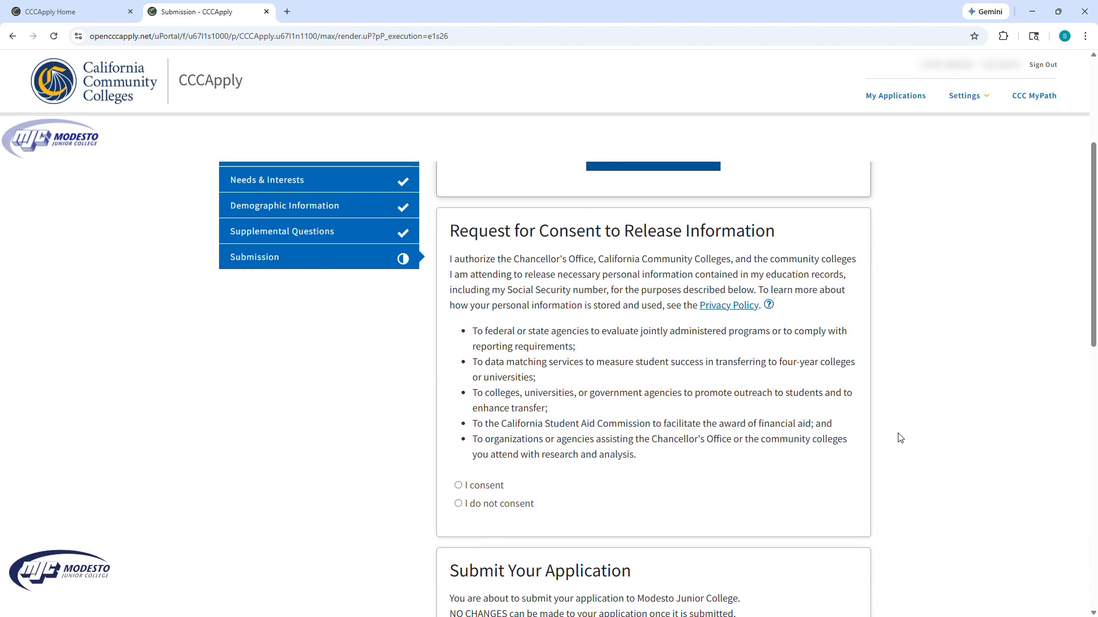
{"action": "left_click", "coordinate": [458, 486]}
Accept both the declaration of truthfulness and the financial aid acknowledgment required before submitting the application.
{"action": "scroll", "coordinate": [869, 507], "scroll_direction": "down", "scroll_amount": 6}
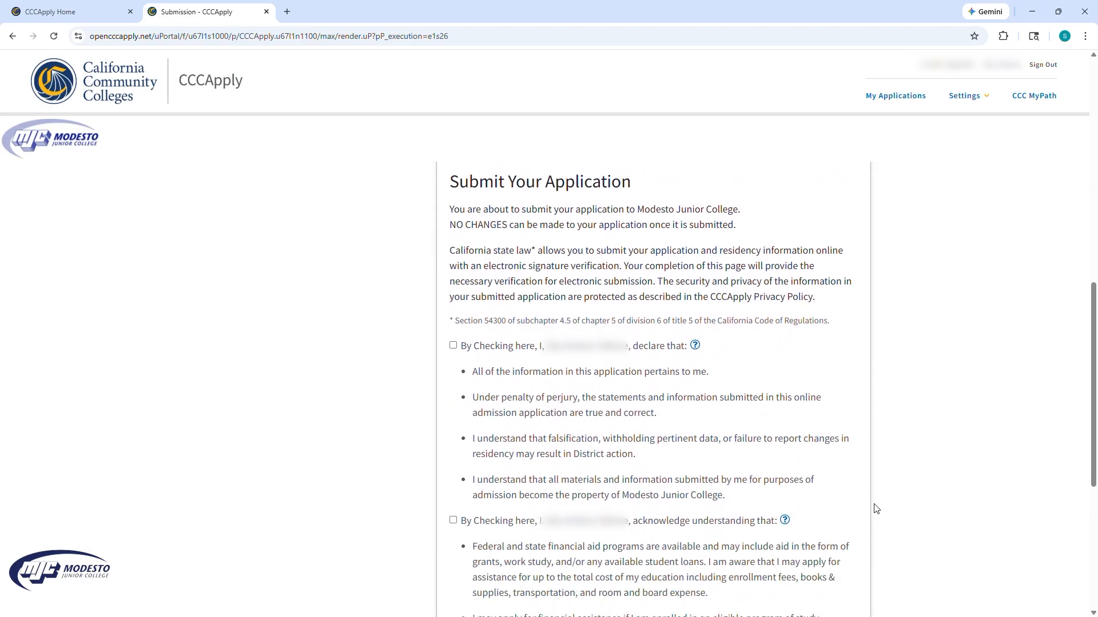
{"action": "scroll", "coordinate": [877, 509], "scroll_direction": "down", "scroll_amount": 2}
{"action": "left_click", "coordinate": [453, 220]}
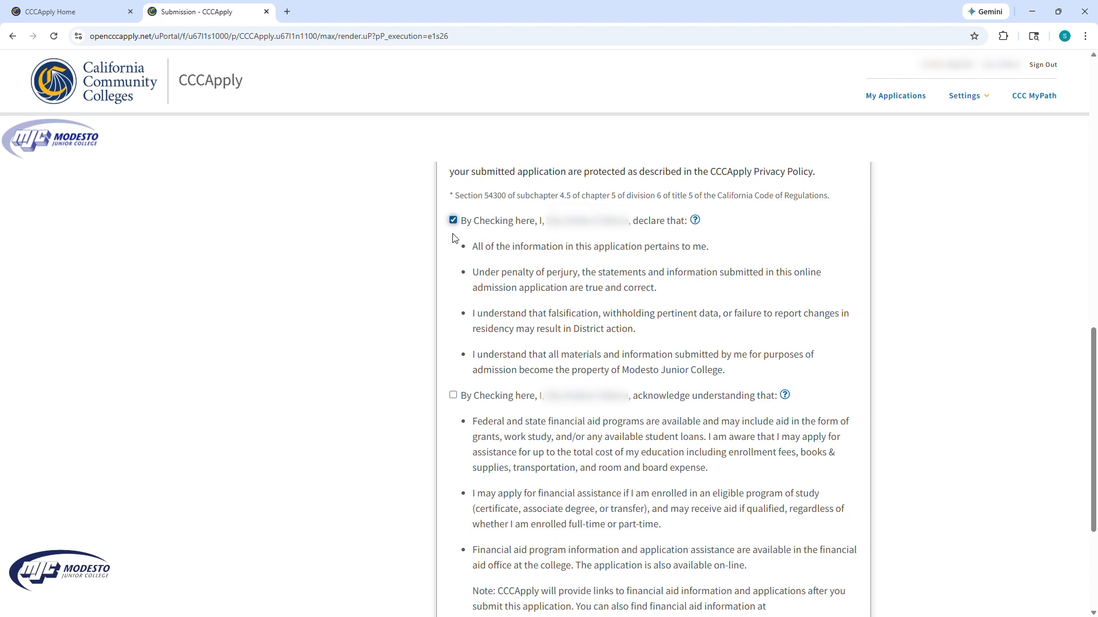
{"action": "left_click", "coordinate": [453, 395]}
{"action": "left_click_drag", "start_coordinate": [1094, 438], "coordinate": [1093, 517]}
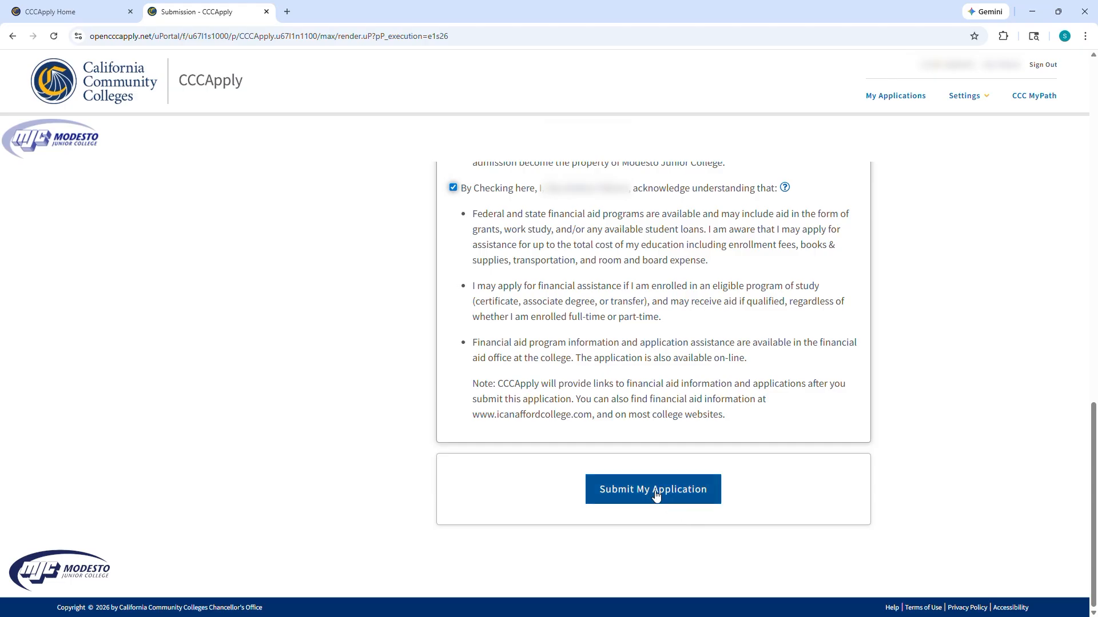